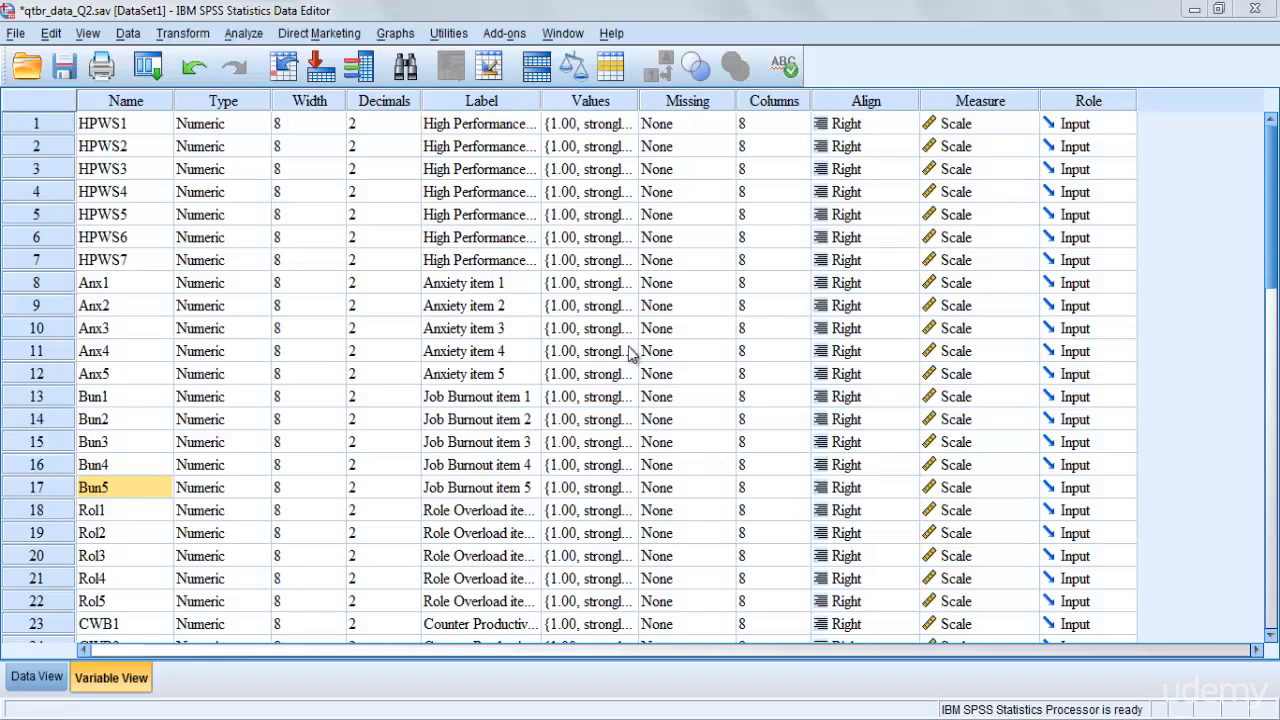
Start a Compute Variable operation with the variables listed by name and the target variable named HighPerWorkSystem.
{"action": "left_click", "coordinate": [184, 38]}
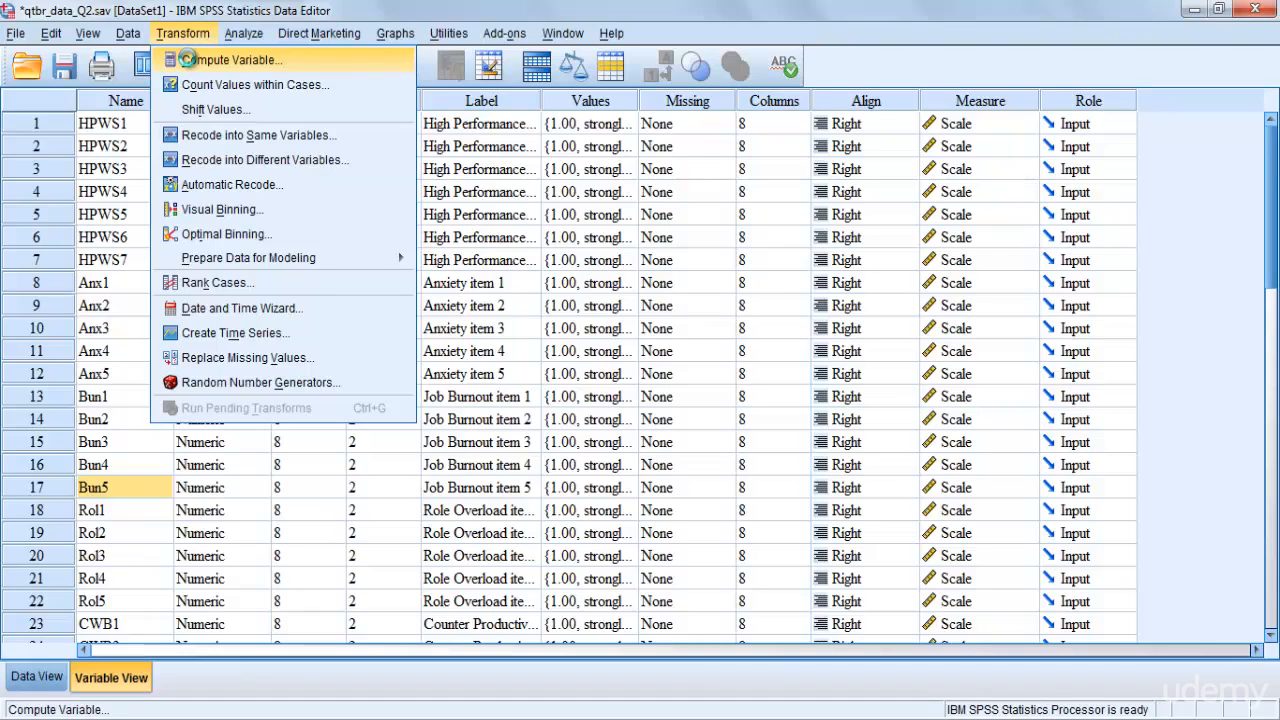
{"action": "left_click", "coordinate": [190, 62]}
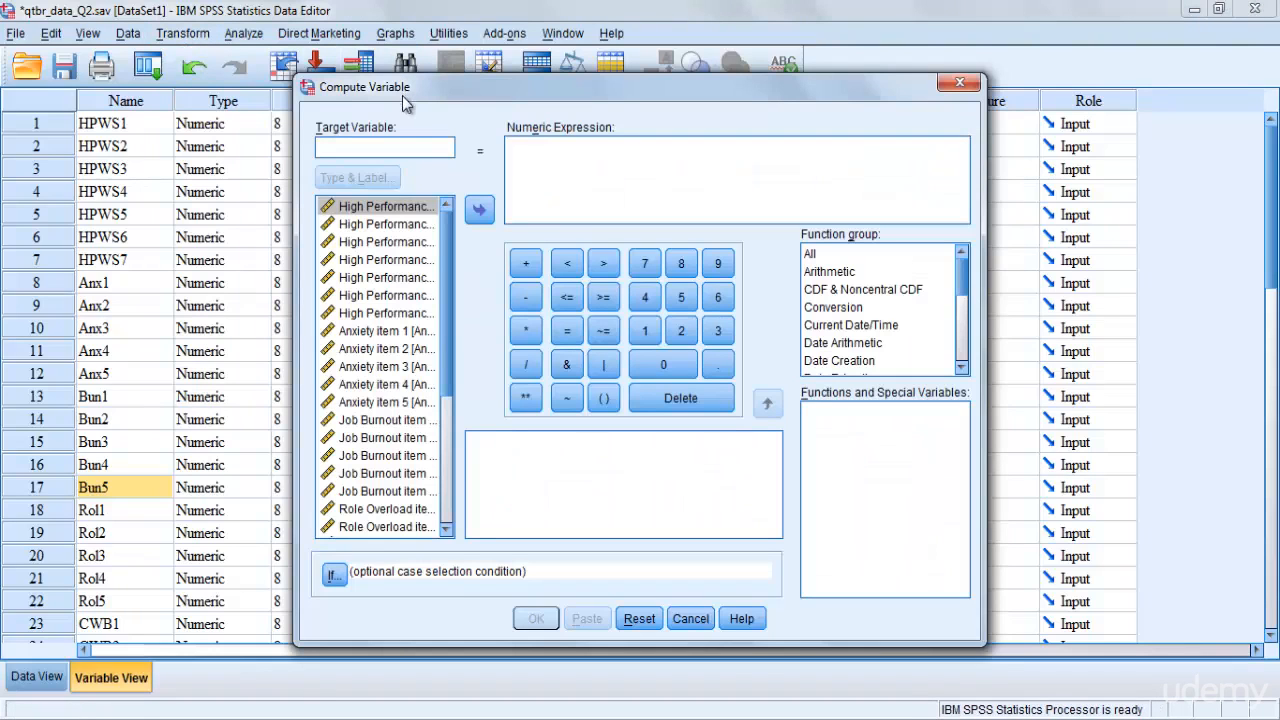
{"action": "left_click", "coordinate": [408, 207]}
{"action": "right_click", "coordinate": [408, 207]}
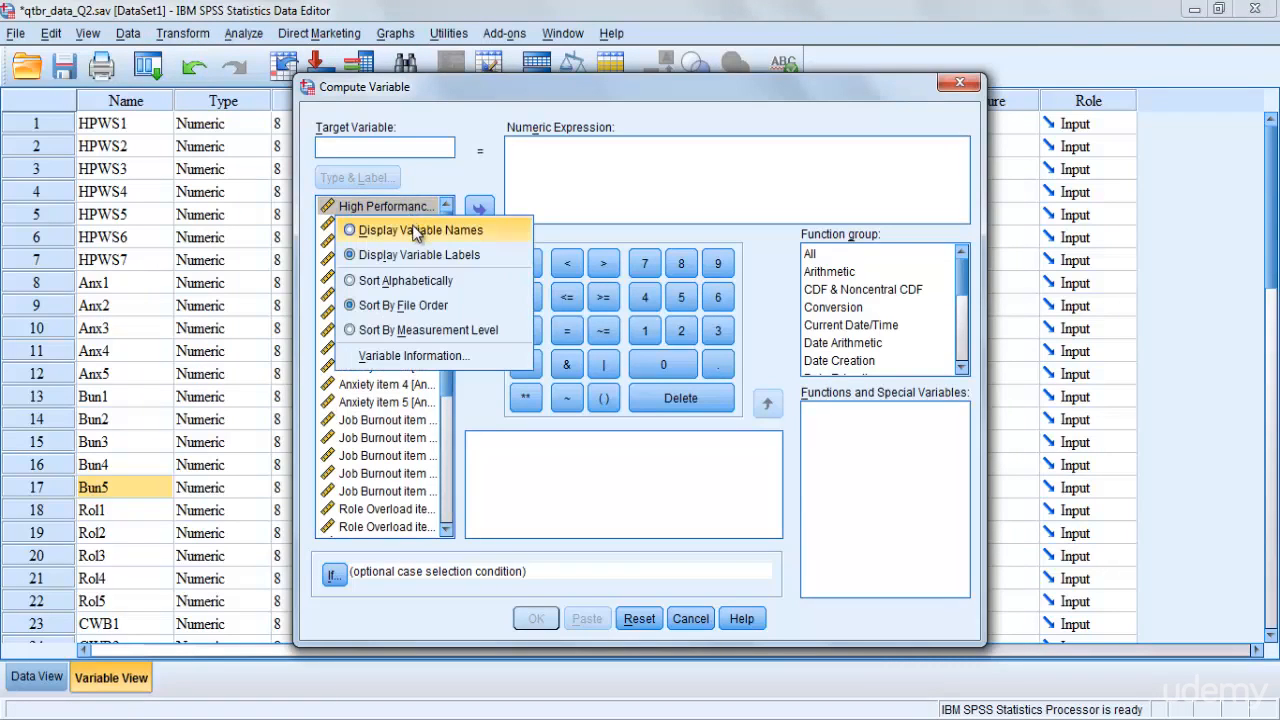
{"action": "left_click", "coordinate": [414, 229]}
{"action": "left_click", "coordinate": [380, 143]}
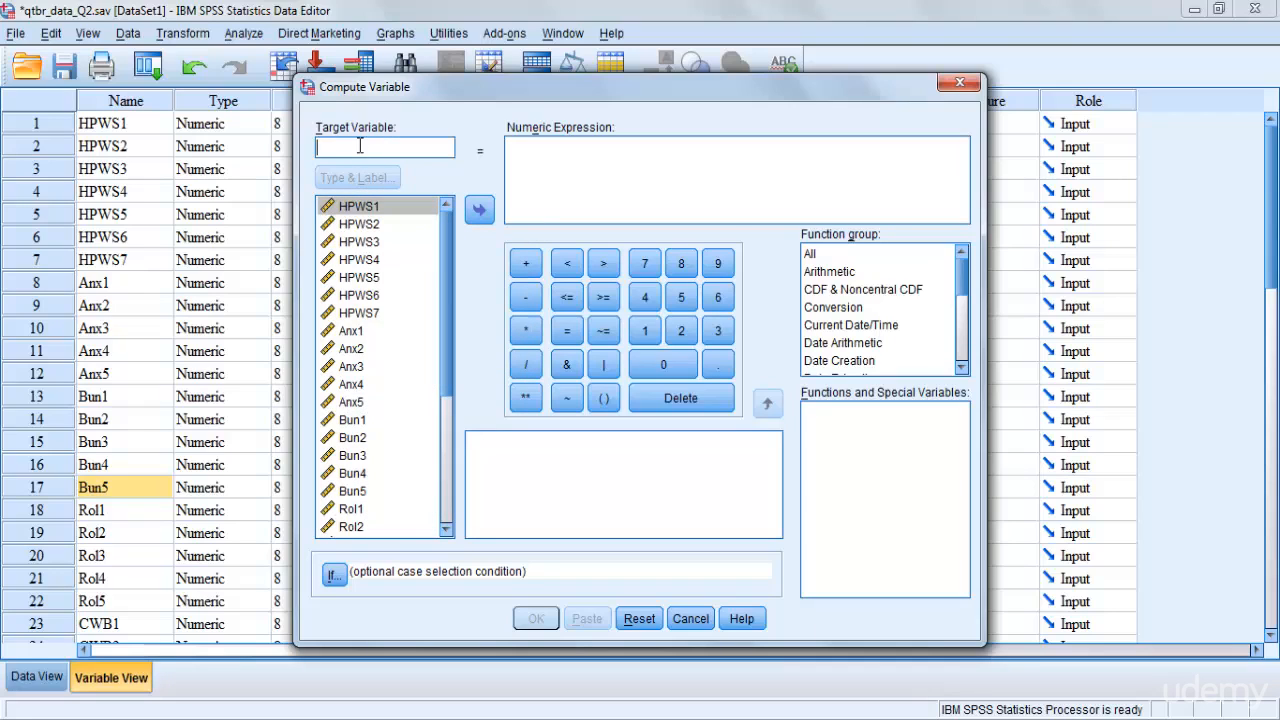
{"action": "type", "text": "HighPerWorkSystem"}
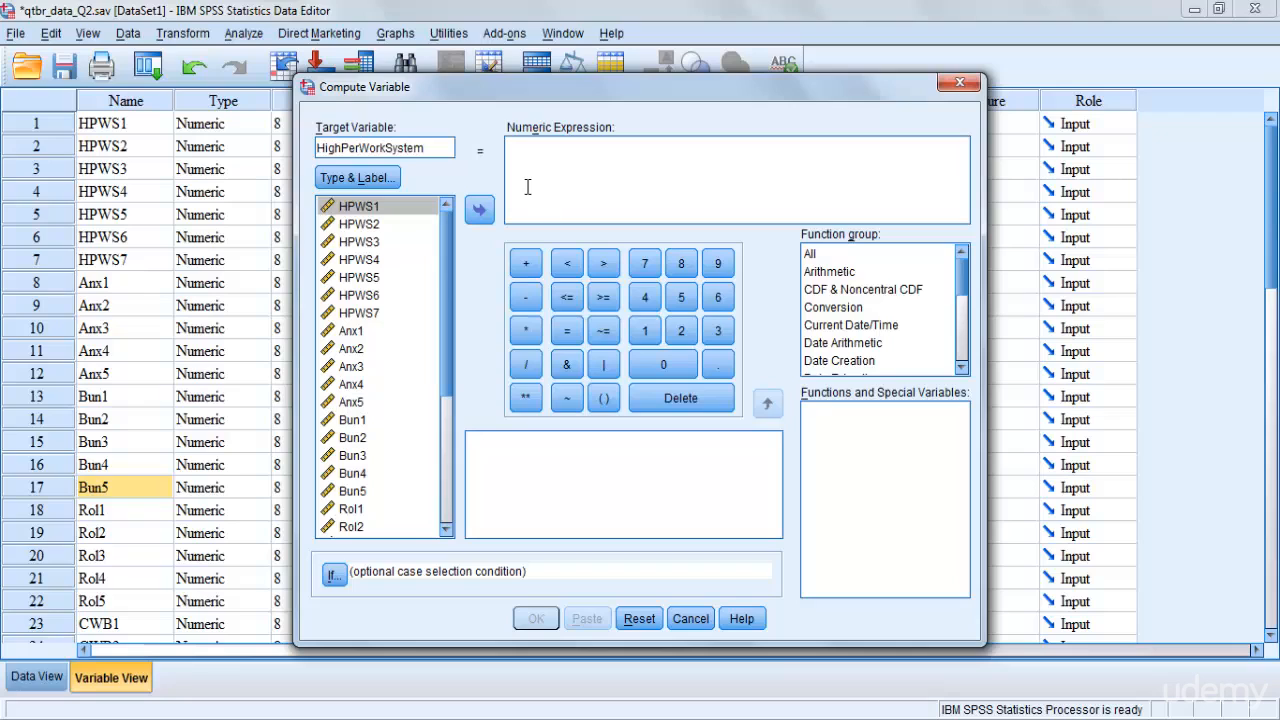
Begin the numeric expression with a parenthesised sum of HPWS1, HPWS2, HPWS3 and HPWS4.
{"action": "left_click", "coordinate": [535, 169]}
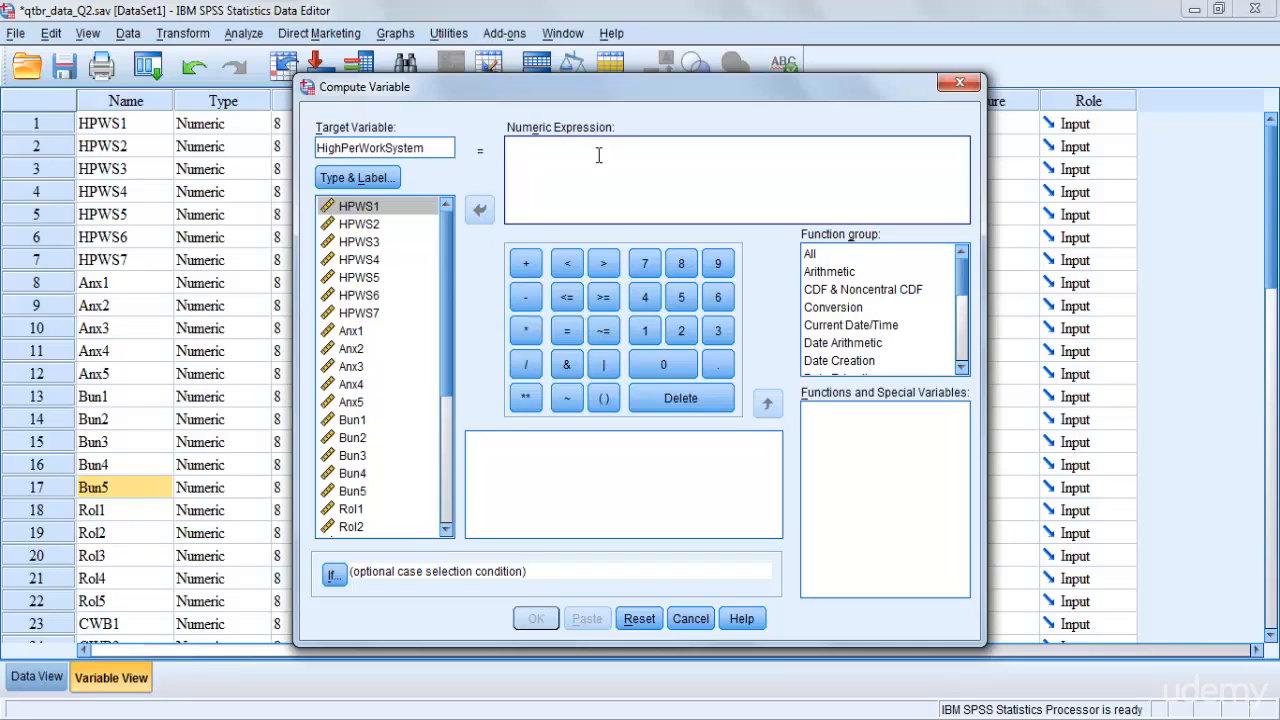
{"action": "left_click", "coordinate": [604, 399]}
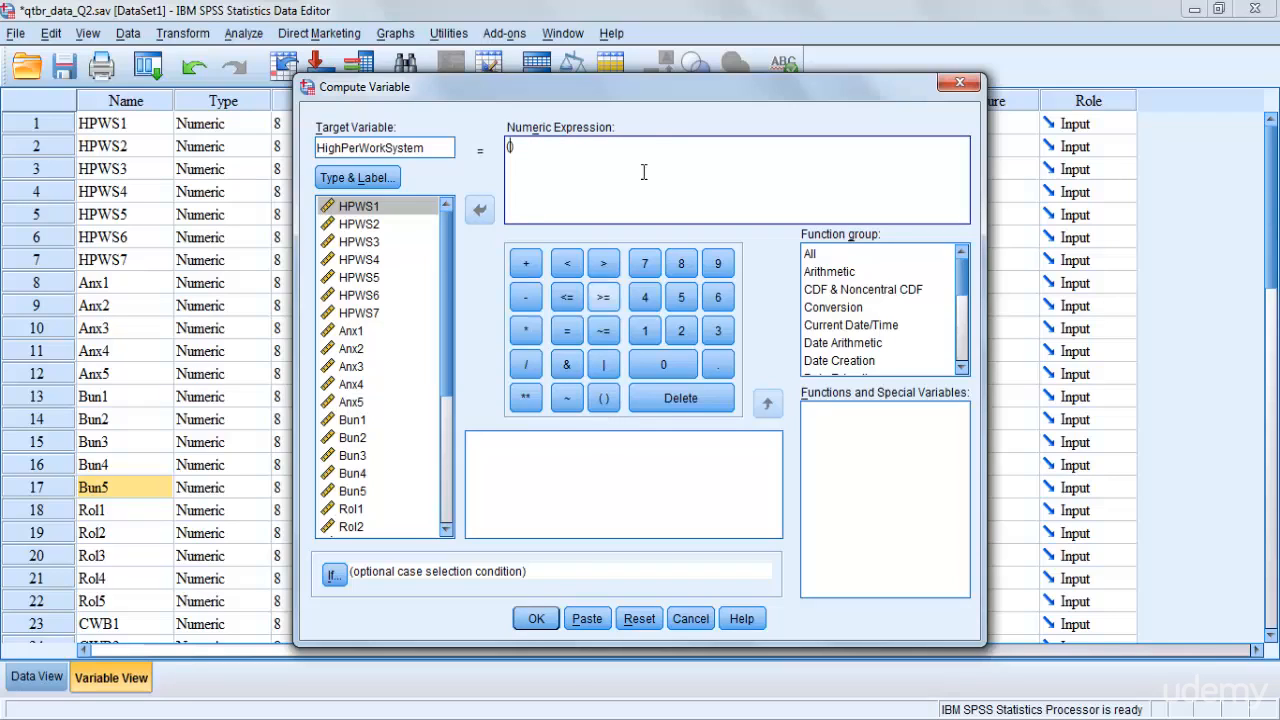
{"action": "left_click", "coordinate": [384, 209]}
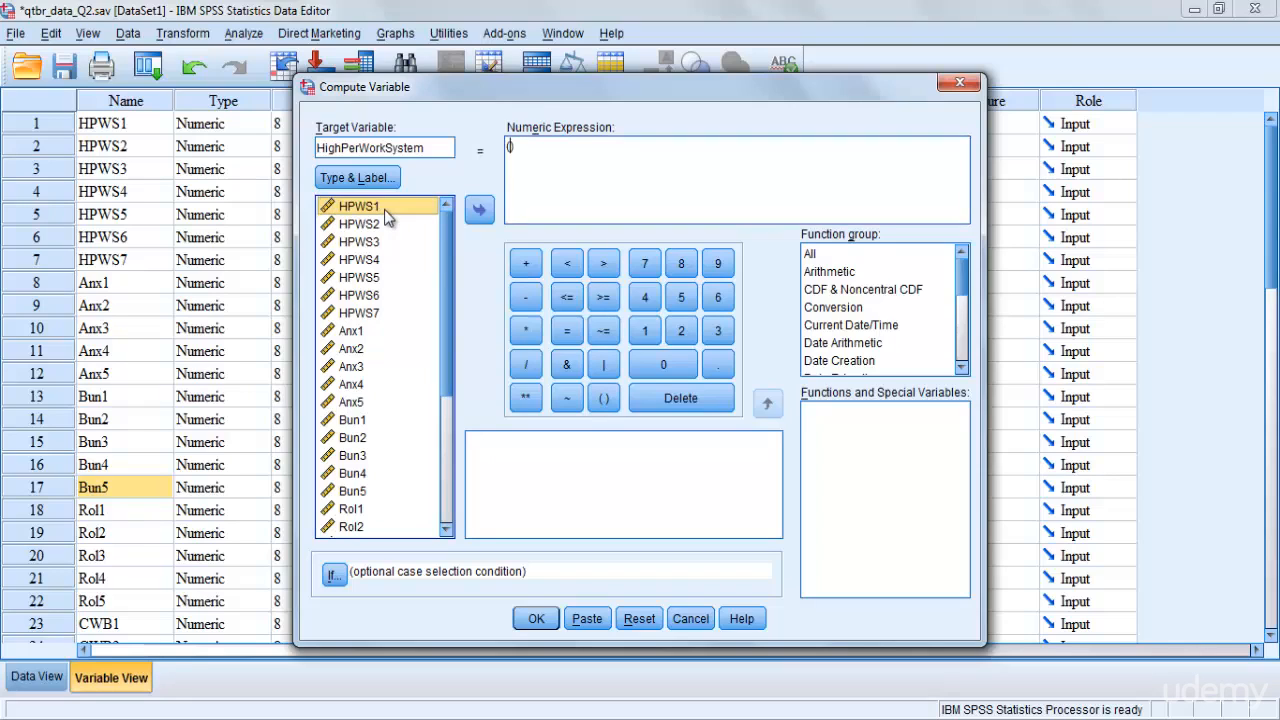
{"action": "double_click", "coordinate": [384, 209]}
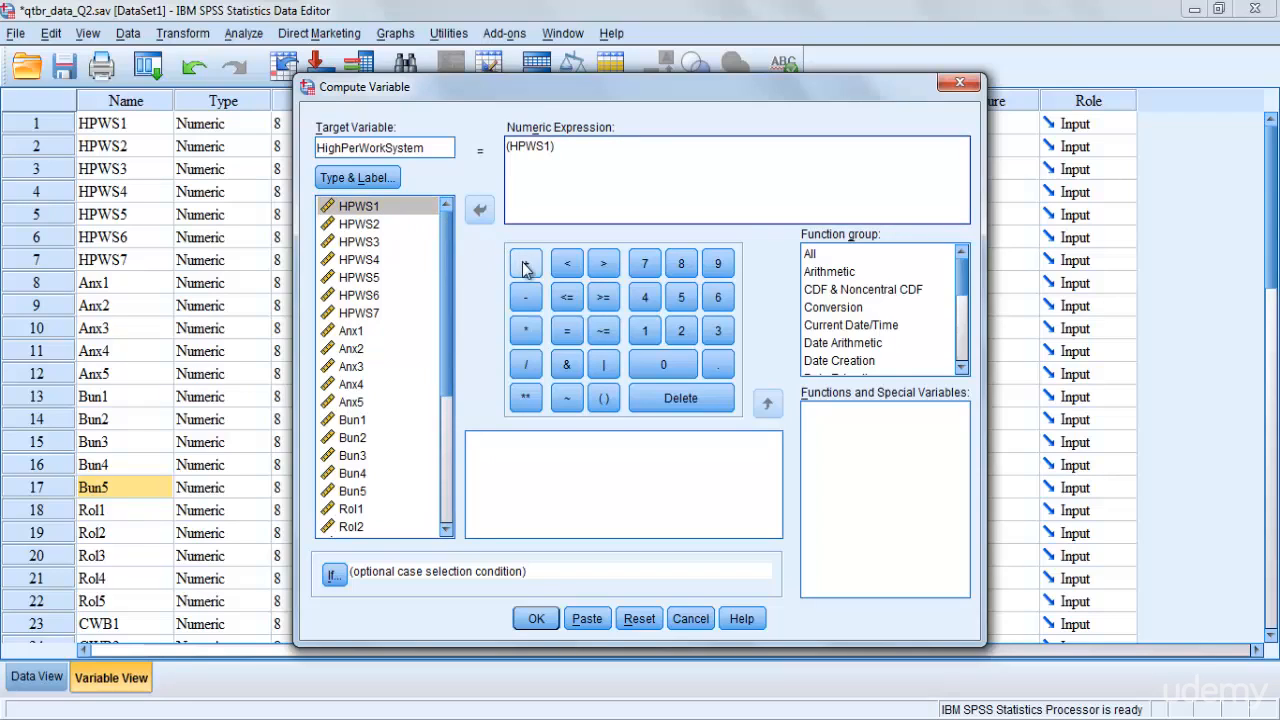
{"action": "double_click", "coordinate": [391, 223]}
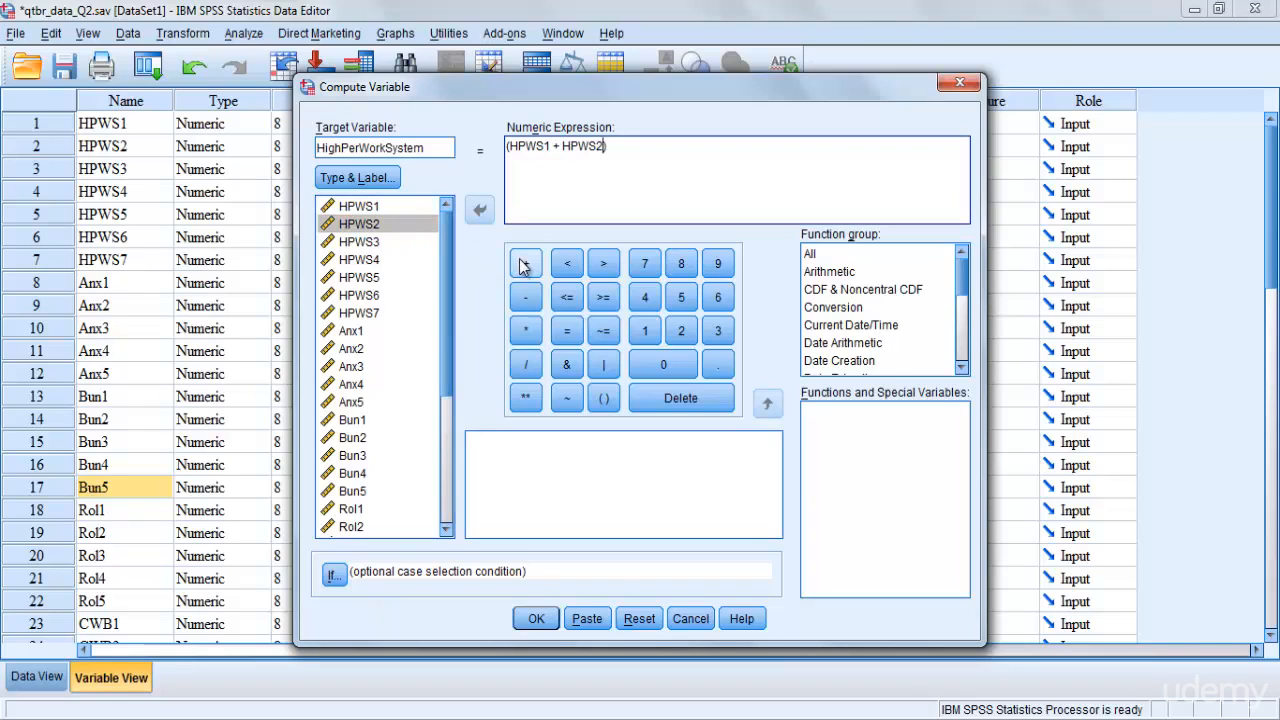
{"action": "left_click", "coordinate": [525, 263]}
{"action": "double_click", "coordinate": [372, 242]}
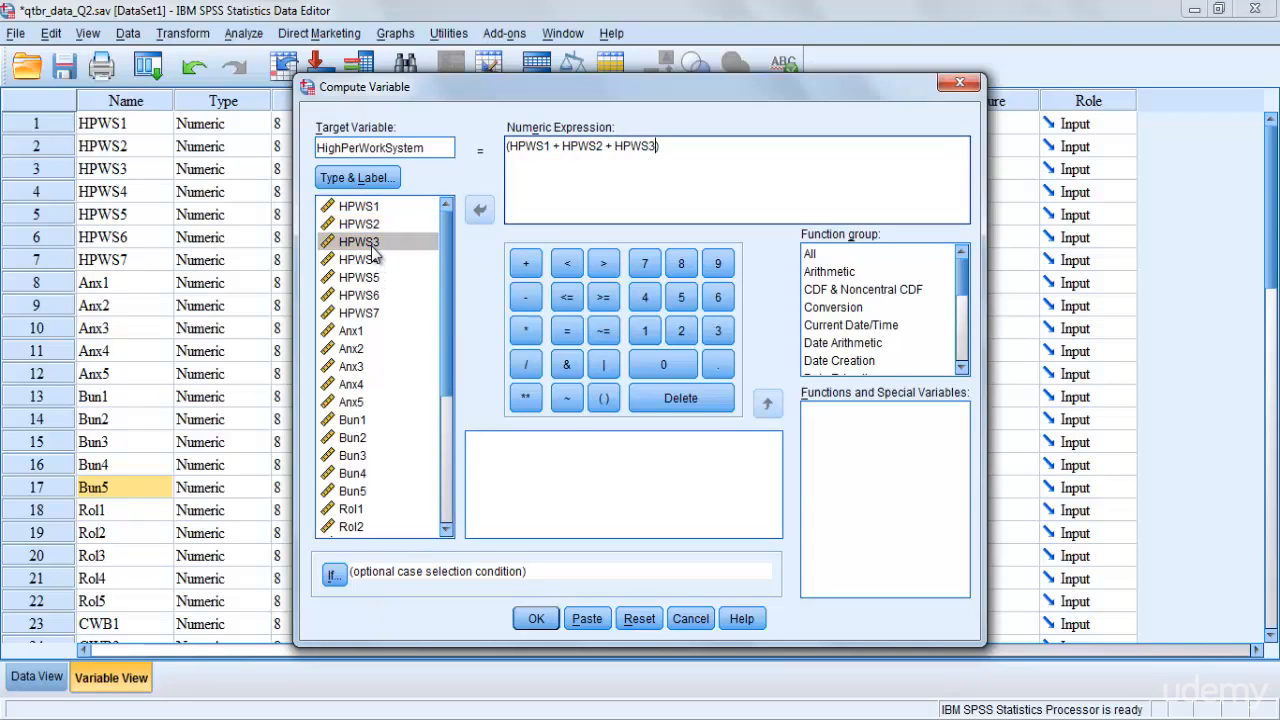
{"action": "left_click", "coordinate": [527, 264]}
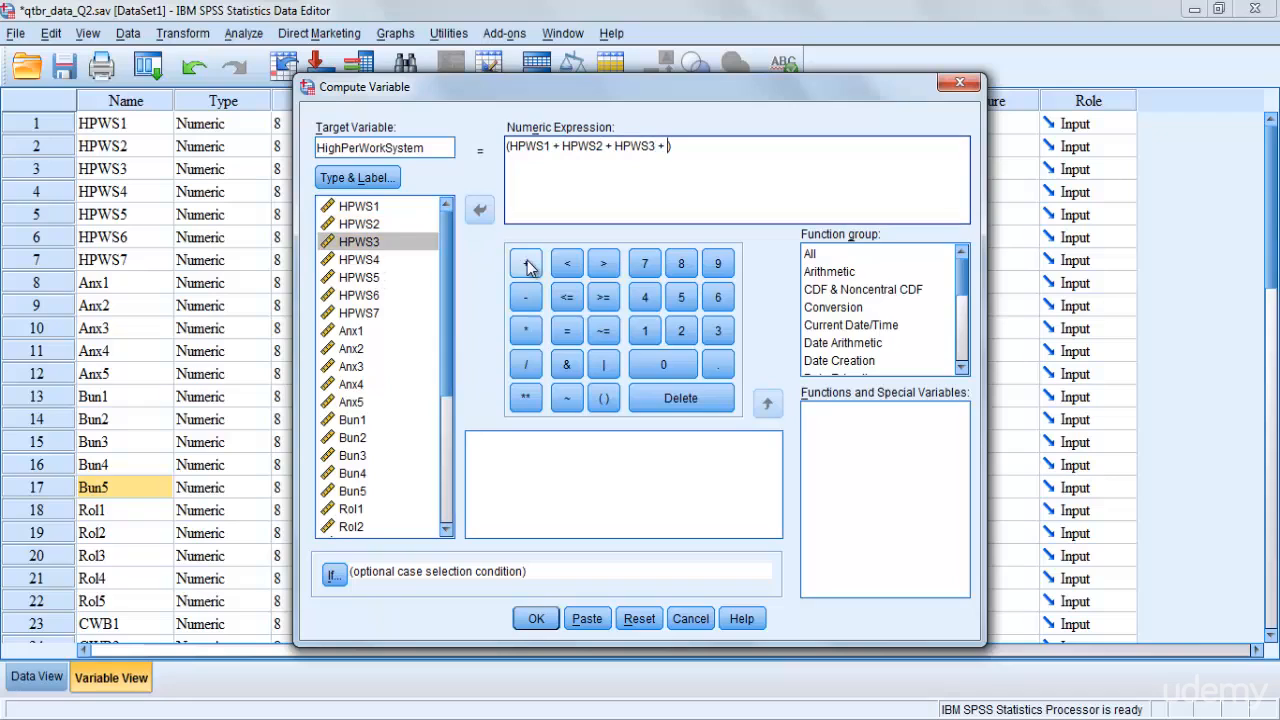
{"action": "double_click", "coordinate": [393, 260]}
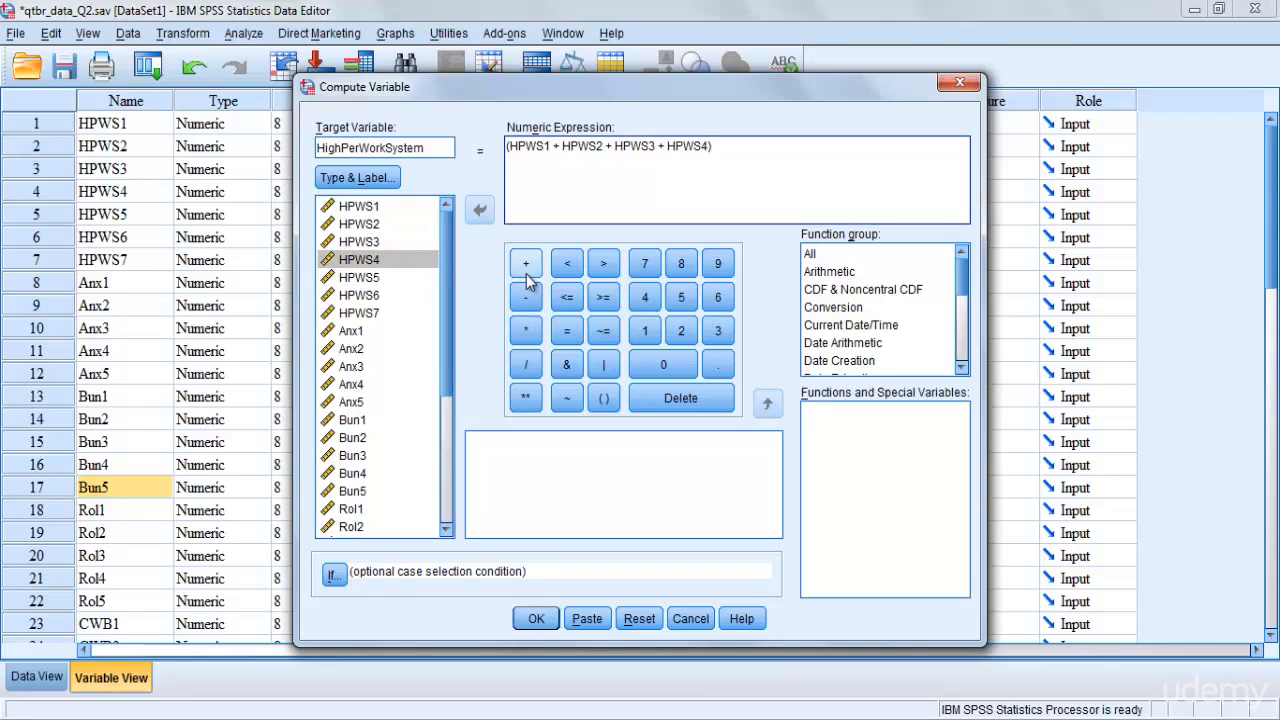
Add HPWS5, HPWS6 and HPWS7 to the bracketed sum, divide it by 7 and run the computation.
{"action": "left_click", "coordinate": [525, 263]}
{"action": "double_click", "coordinate": [387, 278]}
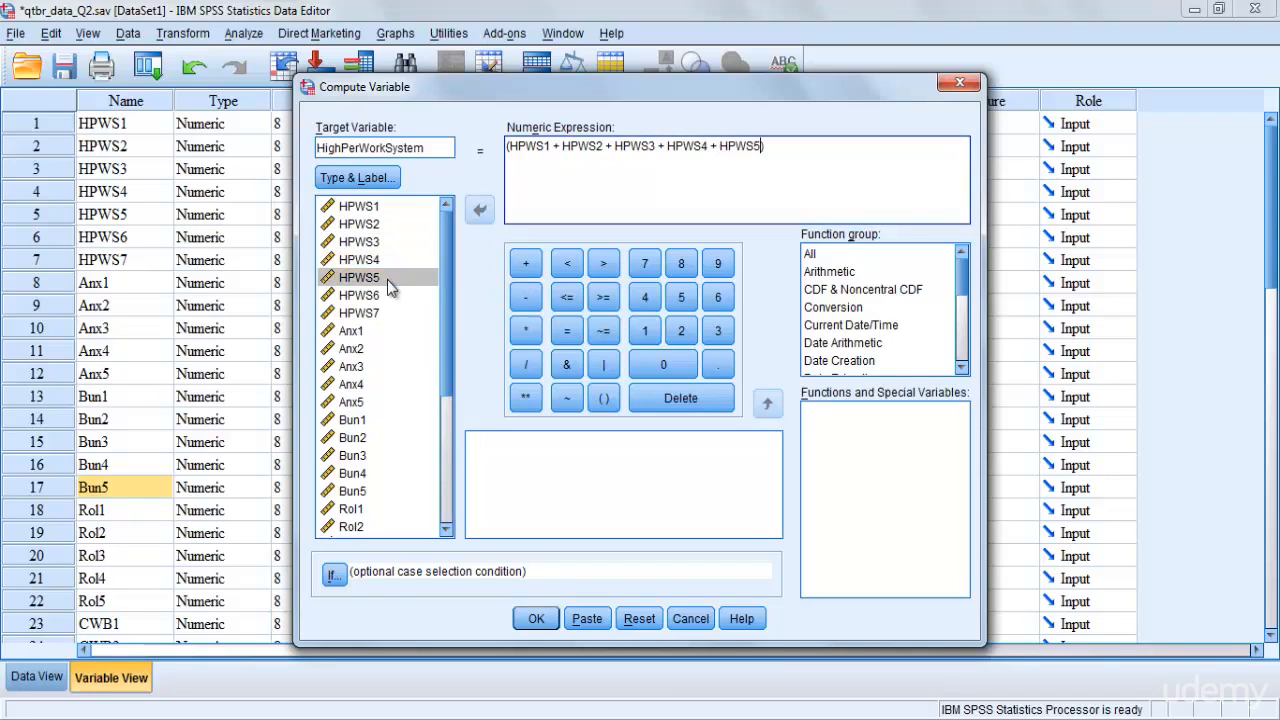
{"action": "left_click", "coordinate": [529, 265]}
{"action": "double_click", "coordinate": [376, 295]}
{"action": "left_click", "coordinate": [525, 263]}
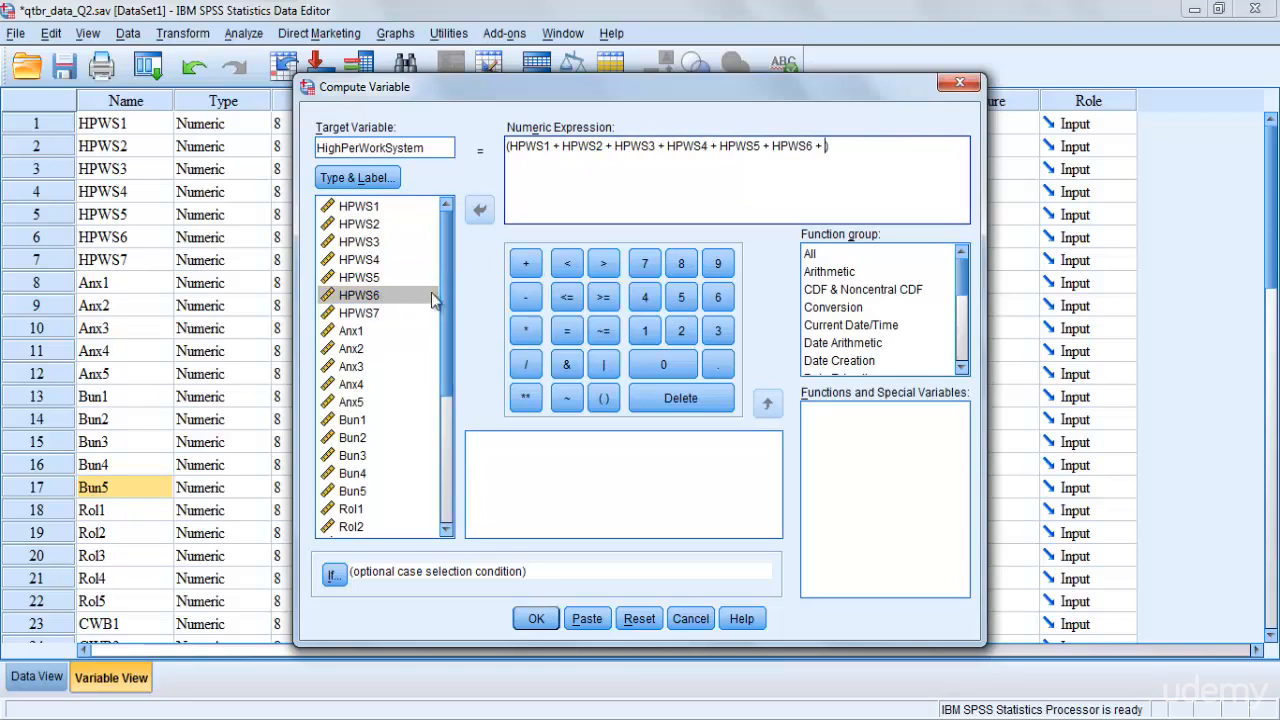
{"action": "double_click", "coordinate": [388, 314]}
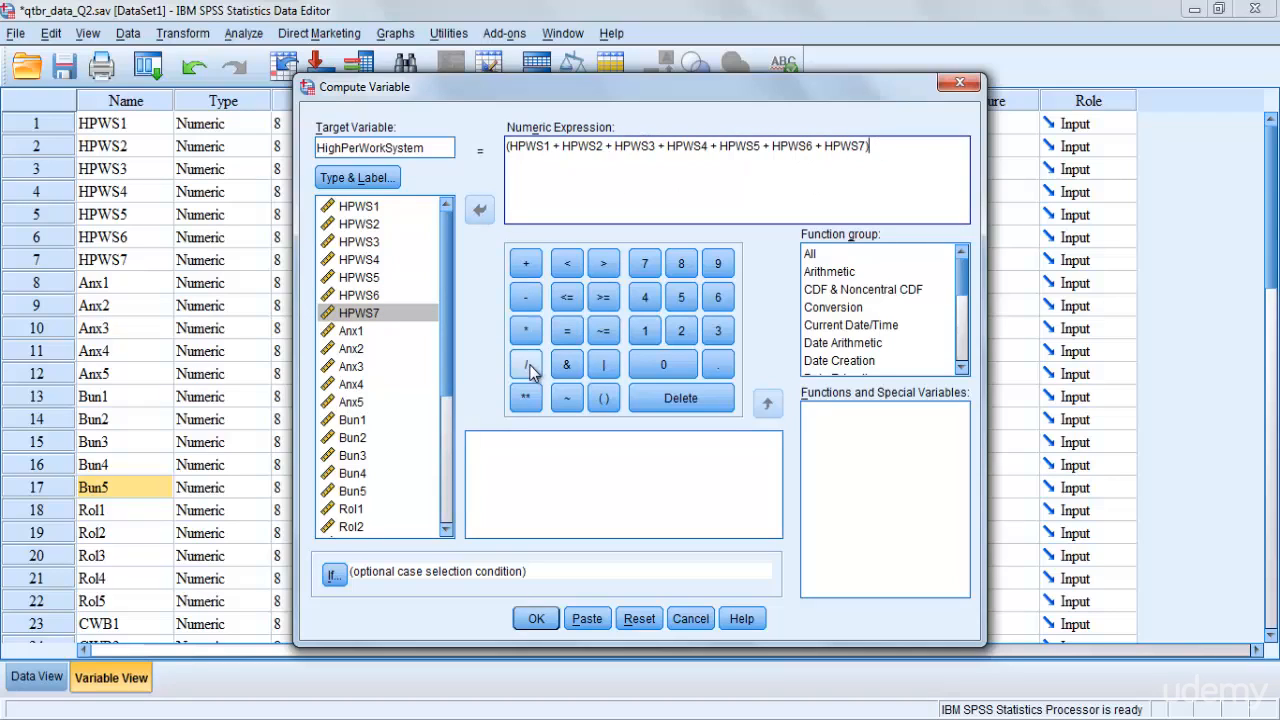
{"action": "left_click", "coordinate": [645, 264]}
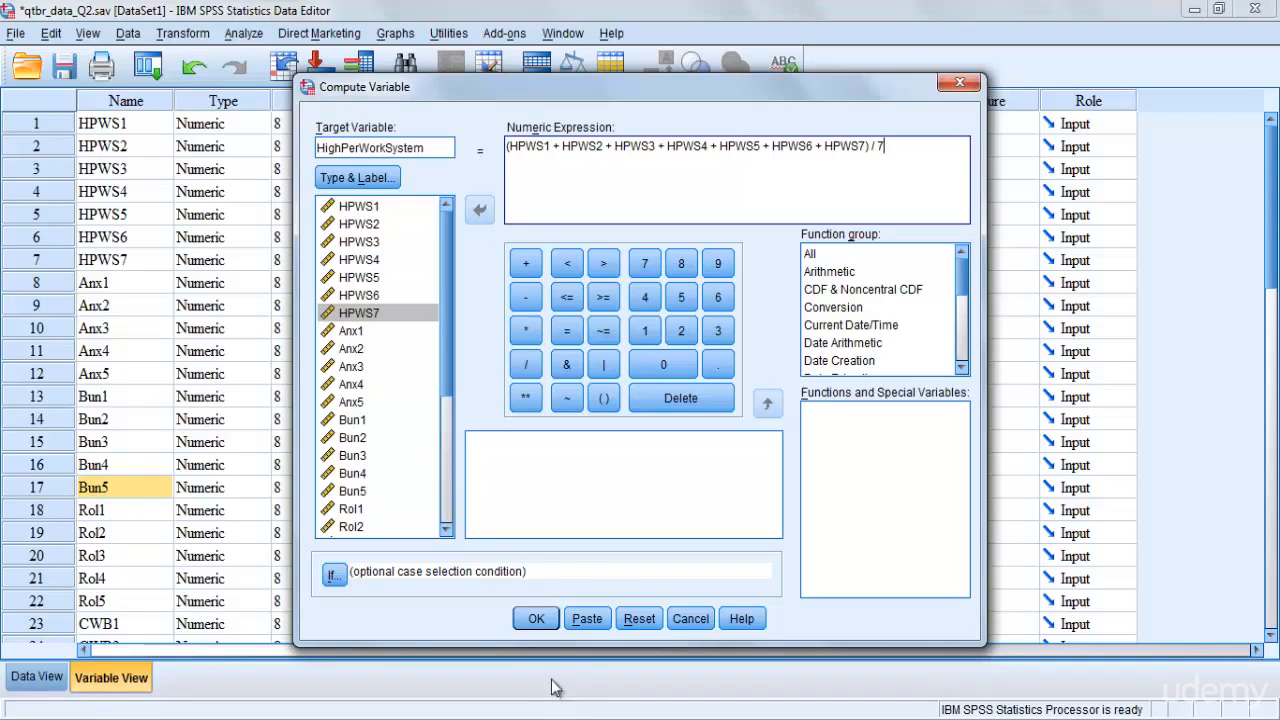
{"action": "left_click", "coordinate": [535, 619]}
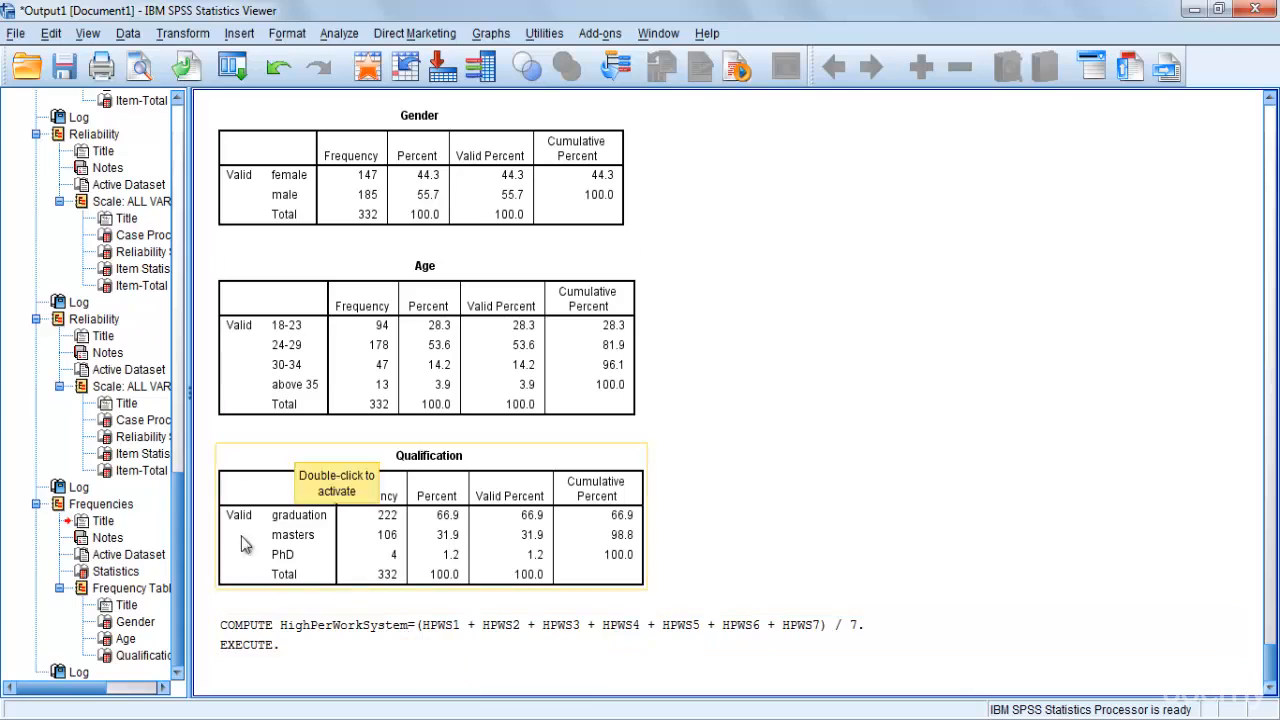
Review the Cronbach's alpha and item-total statistics of the five-item anxiety scale in the output.
{"action": "left_click_drag", "start_coordinate": [1268, 648], "coordinate": [1270, 242]}
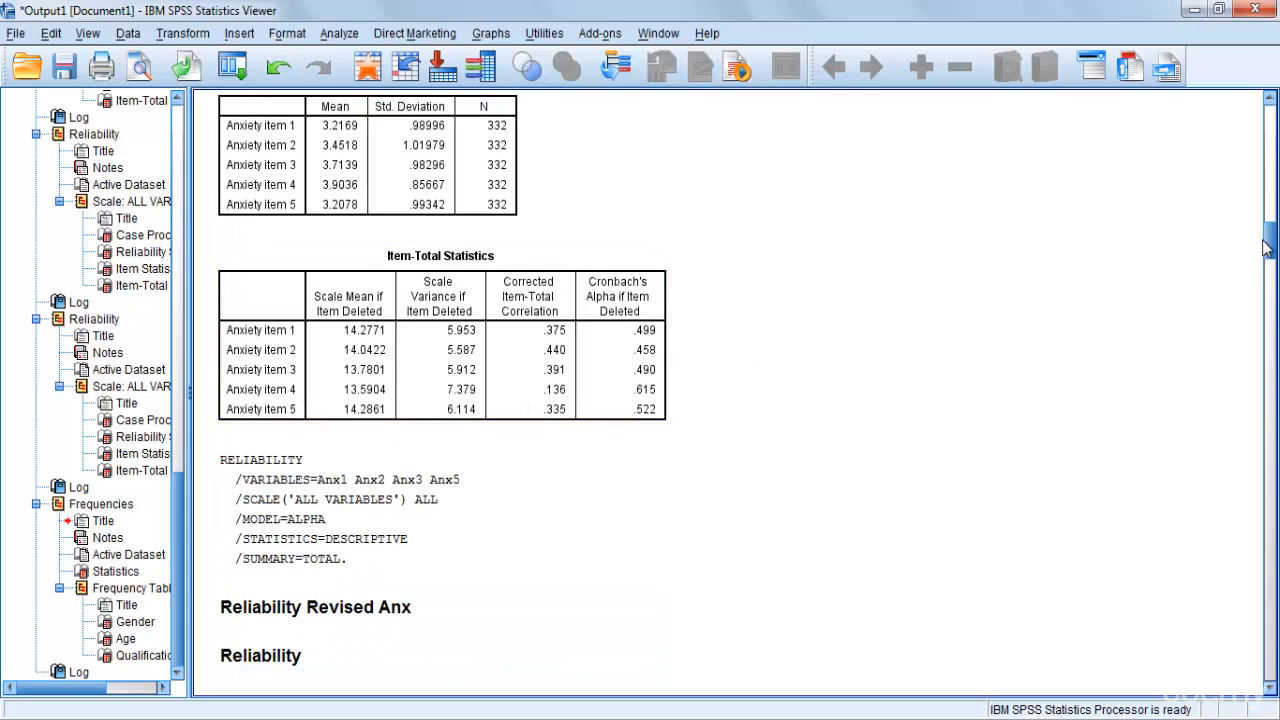
{"action": "left_click_drag", "start_coordinate": [1268, 233], "coordinate": [1268, 214]}
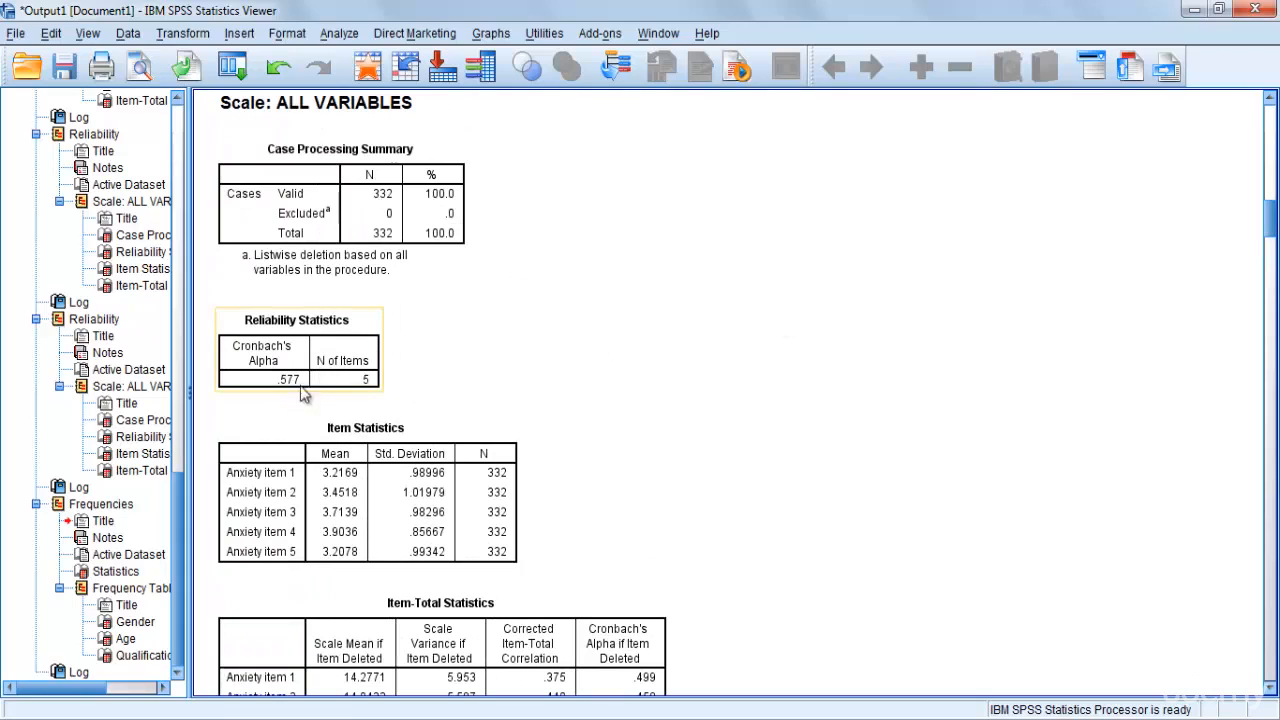
{"action": "left_click_drag", "start_coordinate": [1268, 226], "coordinate": [1268, 251]}
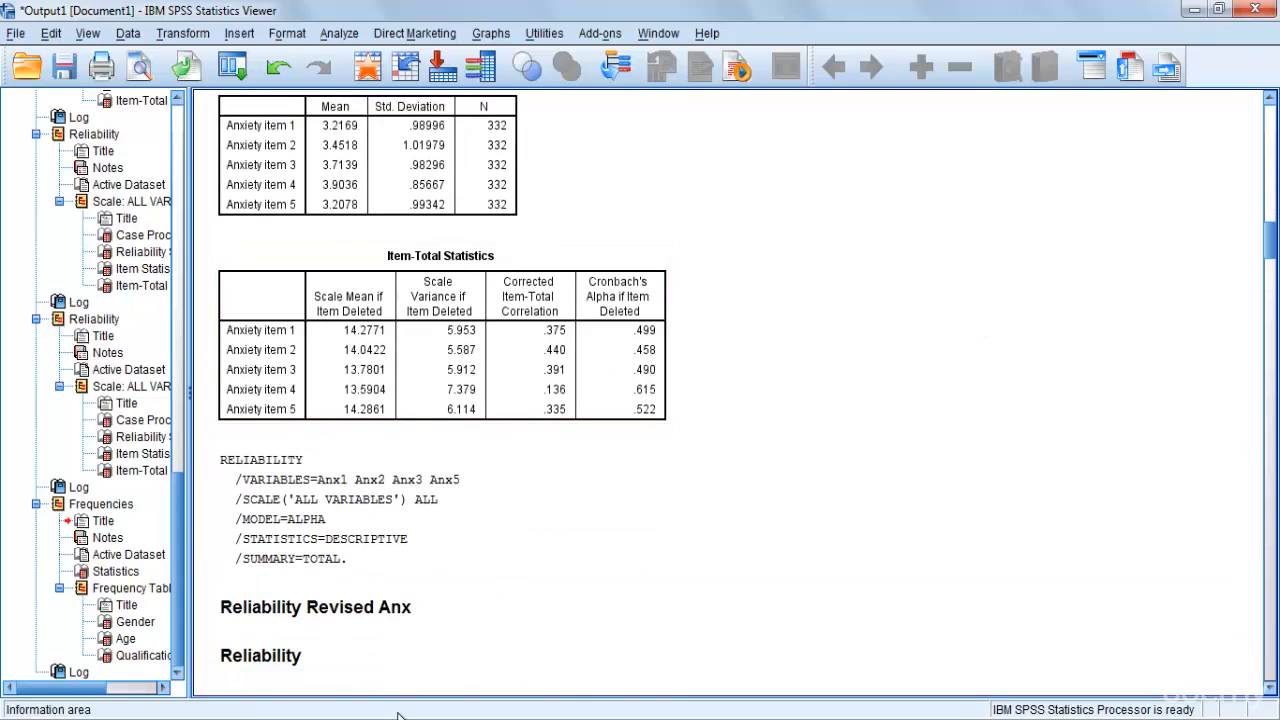
Return to the qtbr_data_Q2.sav data editor and reset the previous Compute Variable settings.
{"action": "left_click", "coordinate": [430, 719]}
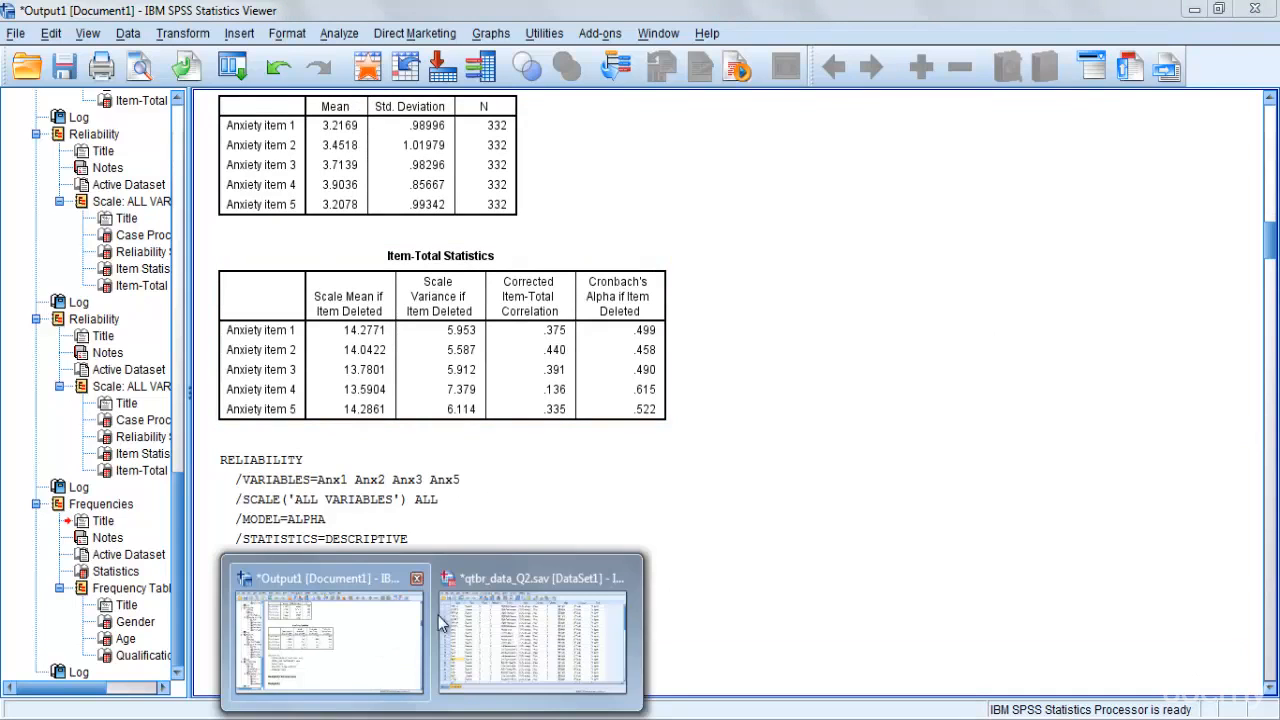
{"action": "left_click", "coordinate": [478, 618]}
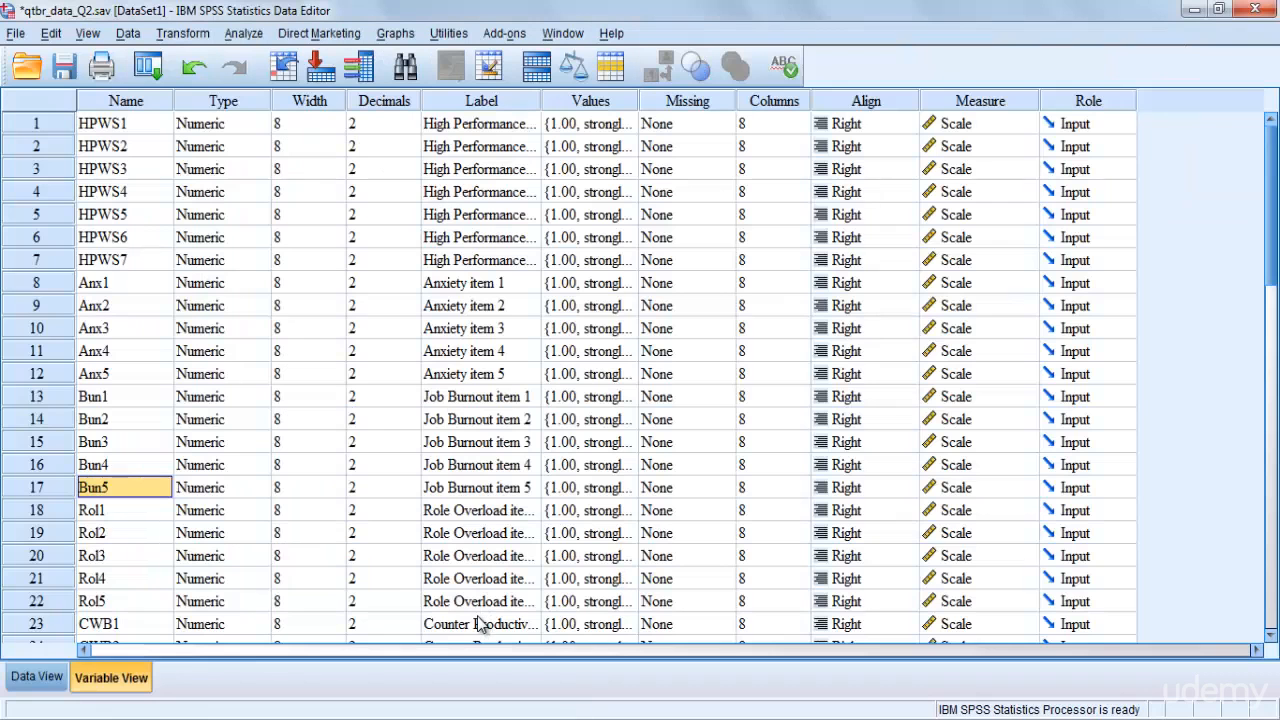
{"action": "left_click", "coordinate": [182, 33]}
{"action": "left_click", "coordinate": [193, 56]}
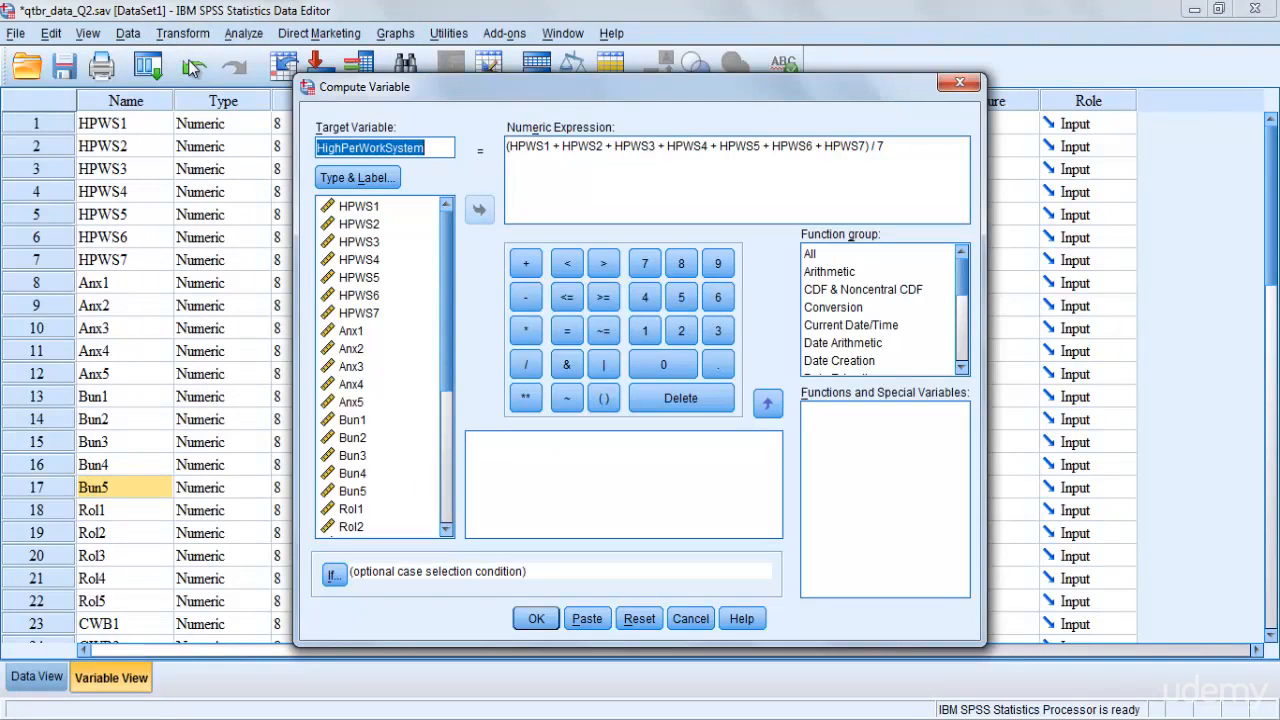
{"action": "type", "text": "A"}
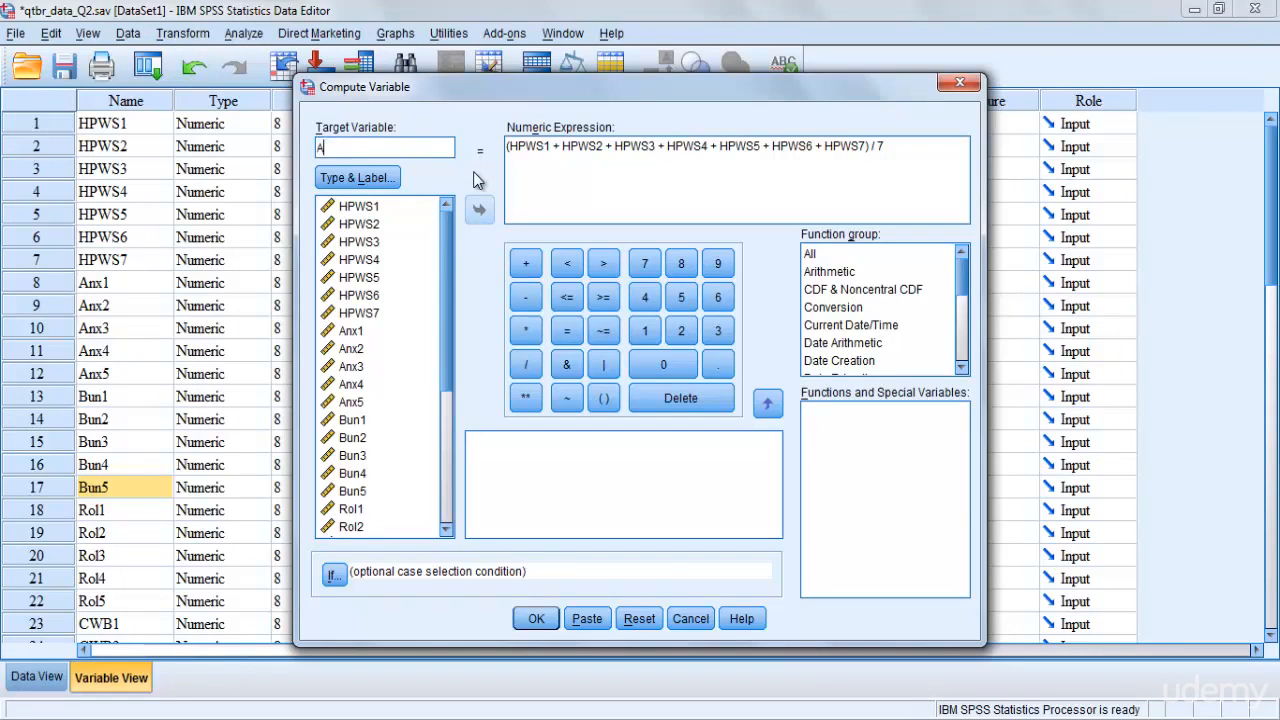
{"action": "left_click", "coordinate": [640, 619]}
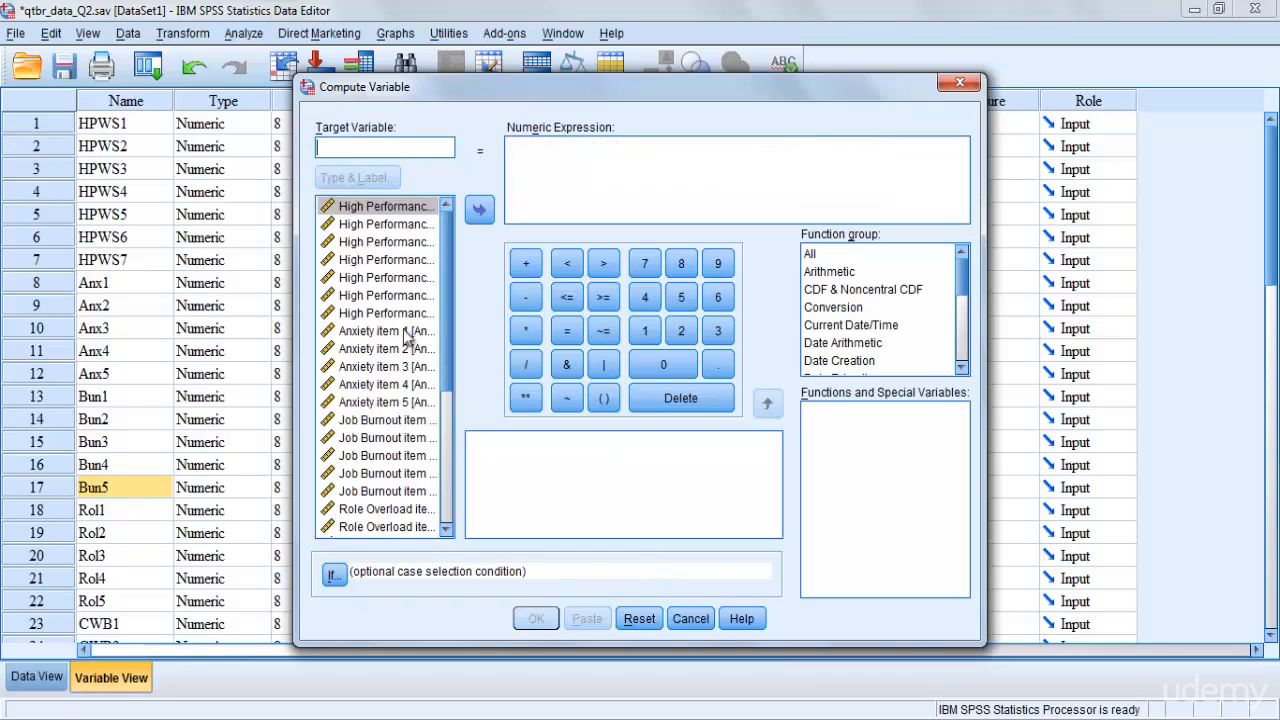
Show the source variables by name and set the target variable to Anxiety.
{"action": "right_click", "coordinate": [368, 210]}
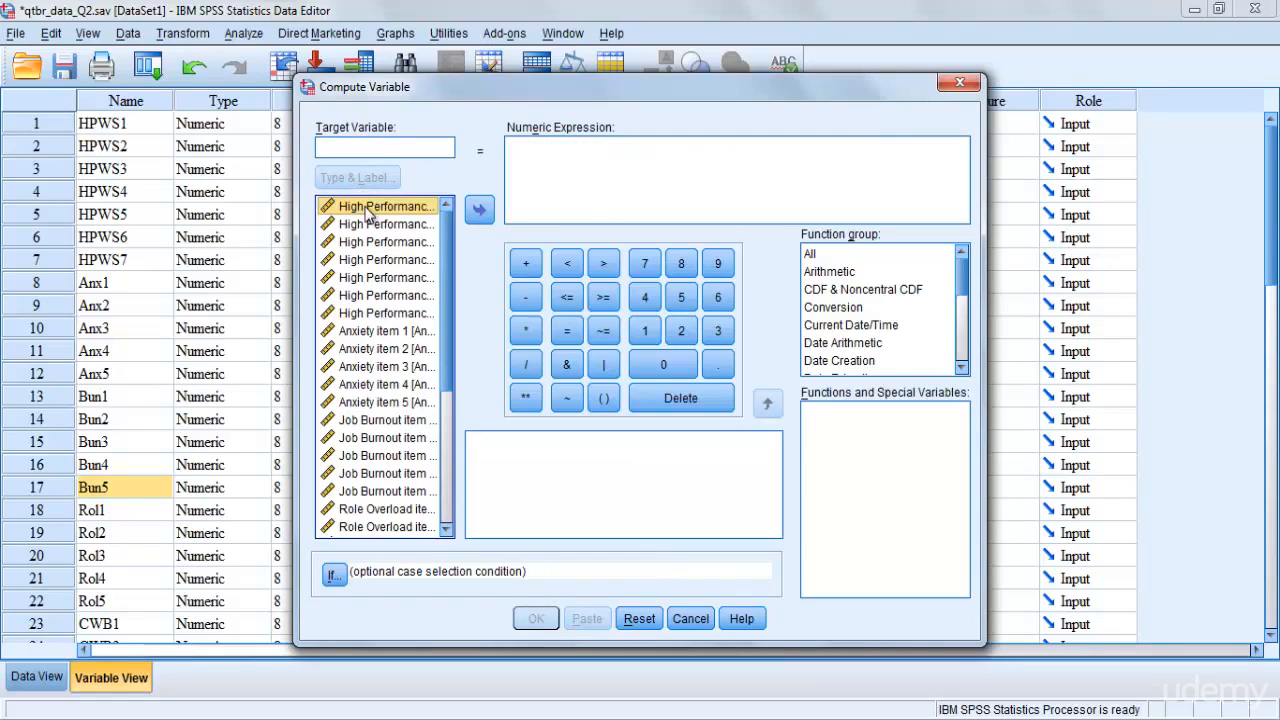
{"action": "left_click", "coordinate": [385, 228]}
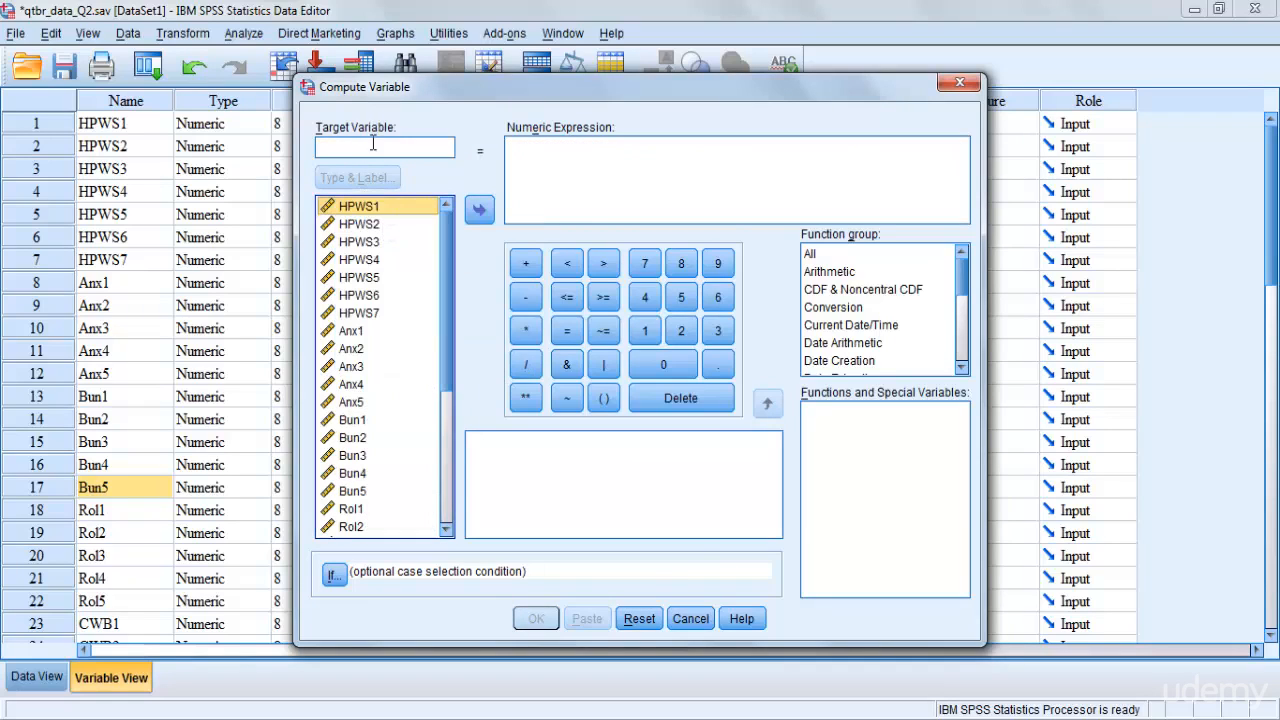
{"action": "left_click", "coordinate": [373, 145]}
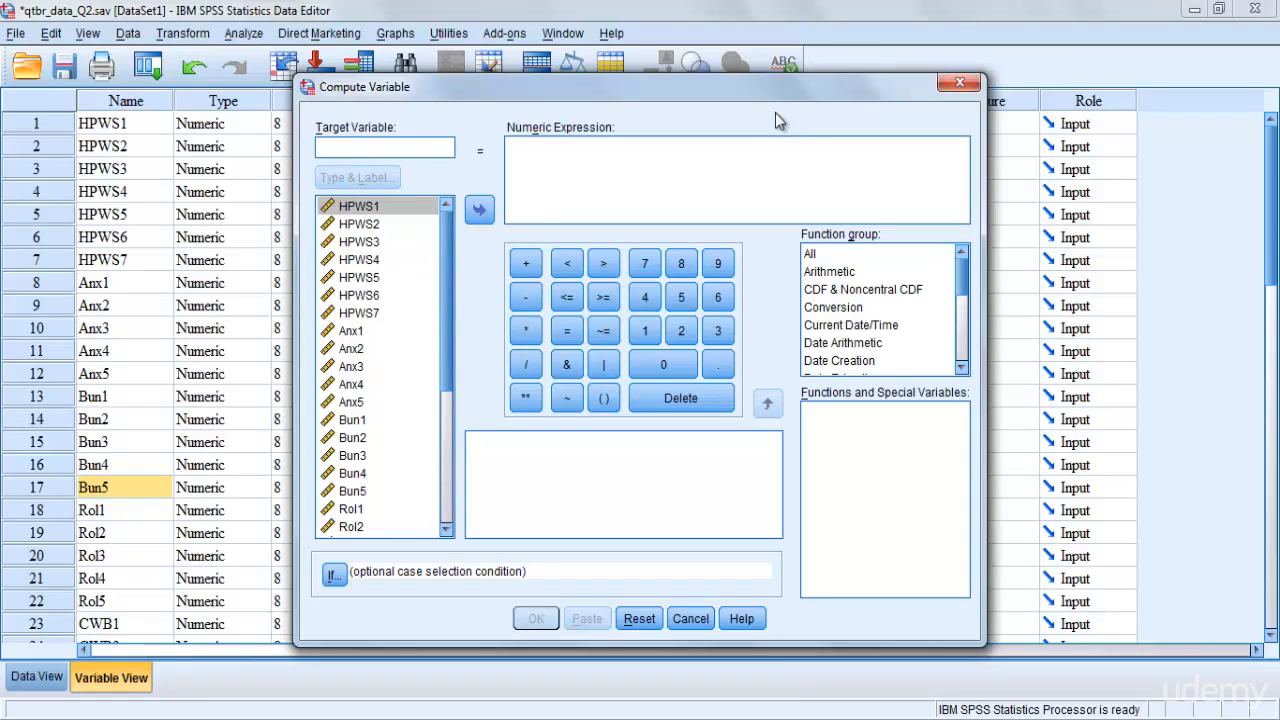
{"action": "type", "text": "Anxie"}
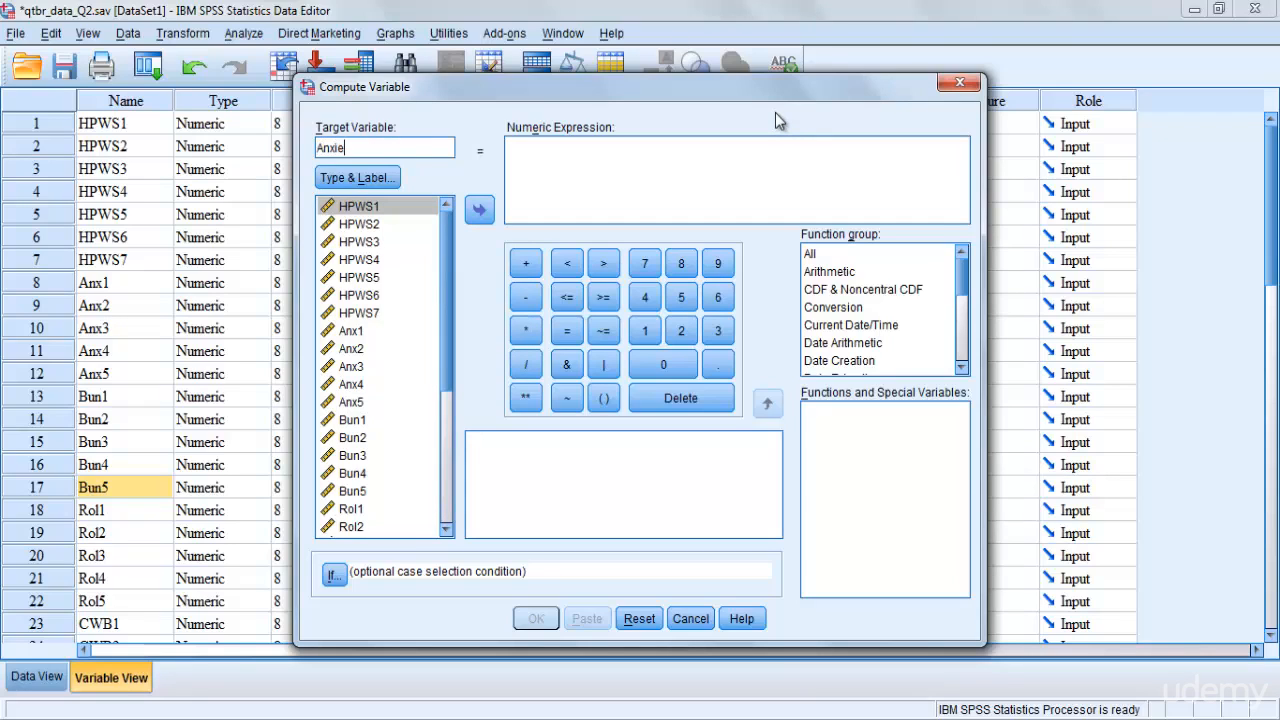
{"action": "type", "text": "ty"}
Build a bracketed sum of Anx1, Anx2 and Anx3 as the numeric expression for Anxiety.
{"action": "left_click", "coordinate": [571, 153]}
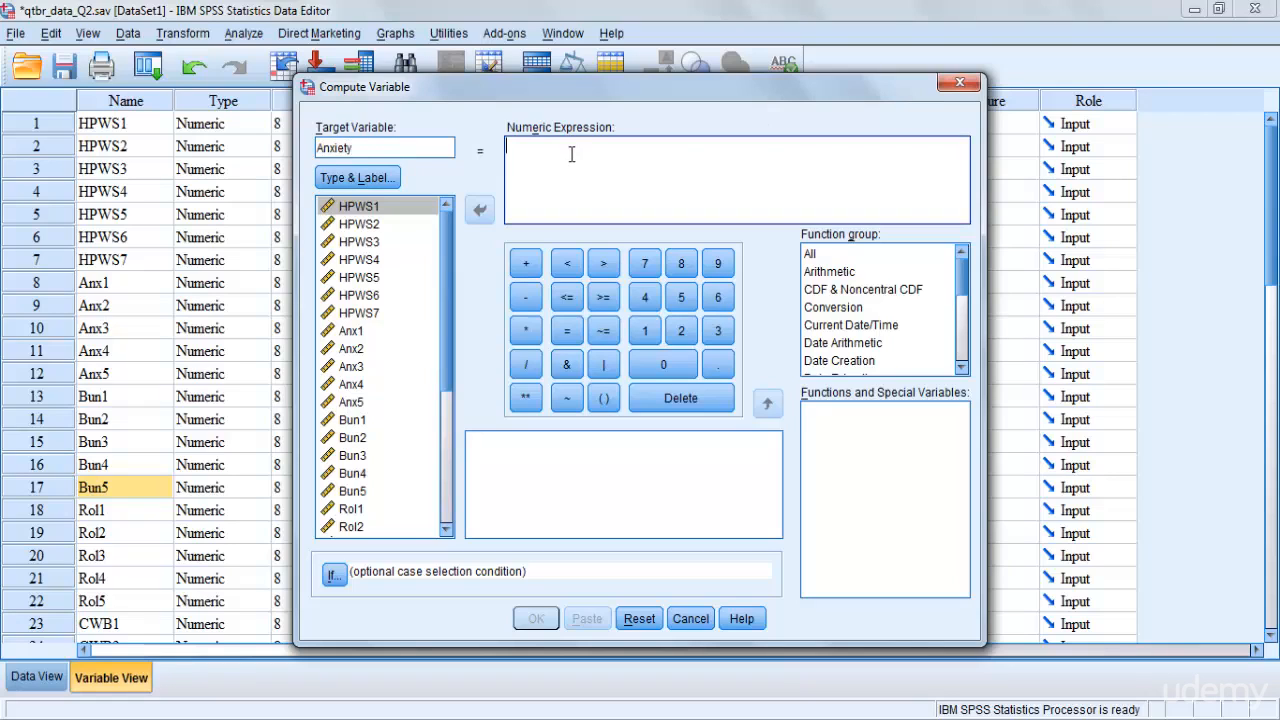
{"action": "left_click", "coordinate": [605, 400]}
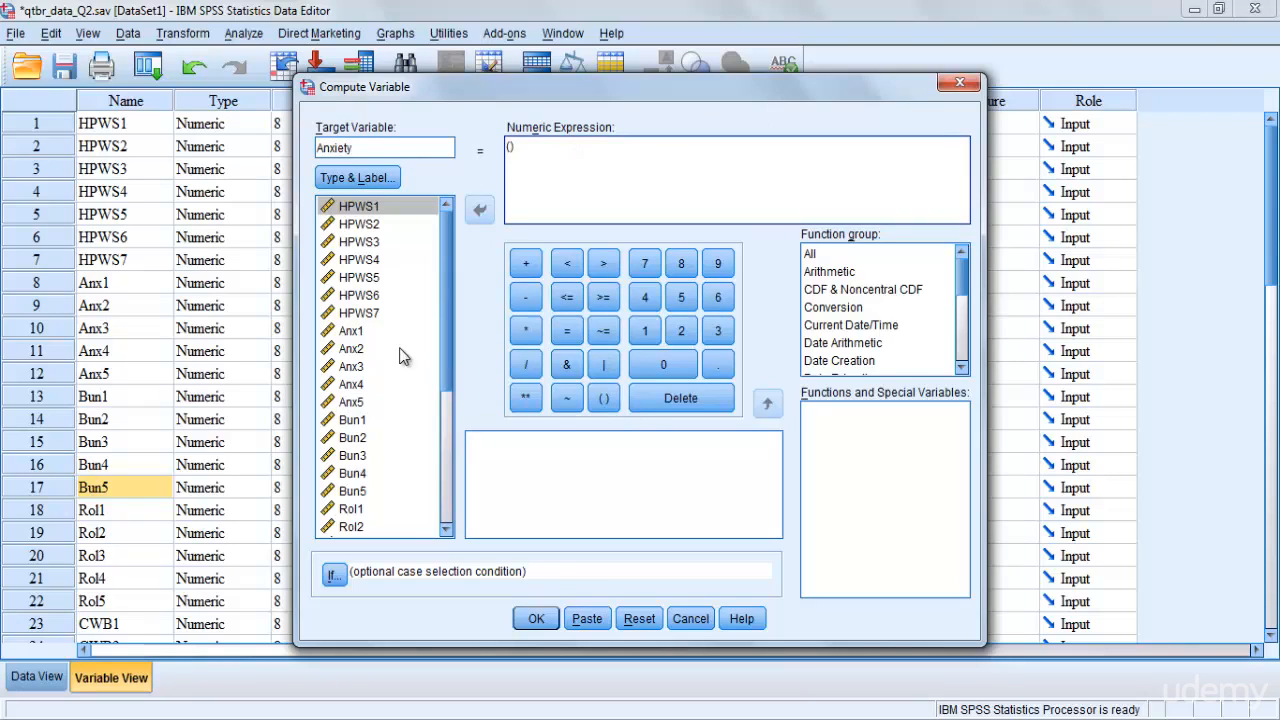
{"action": "double_click", "coordinate": [375, 336]}
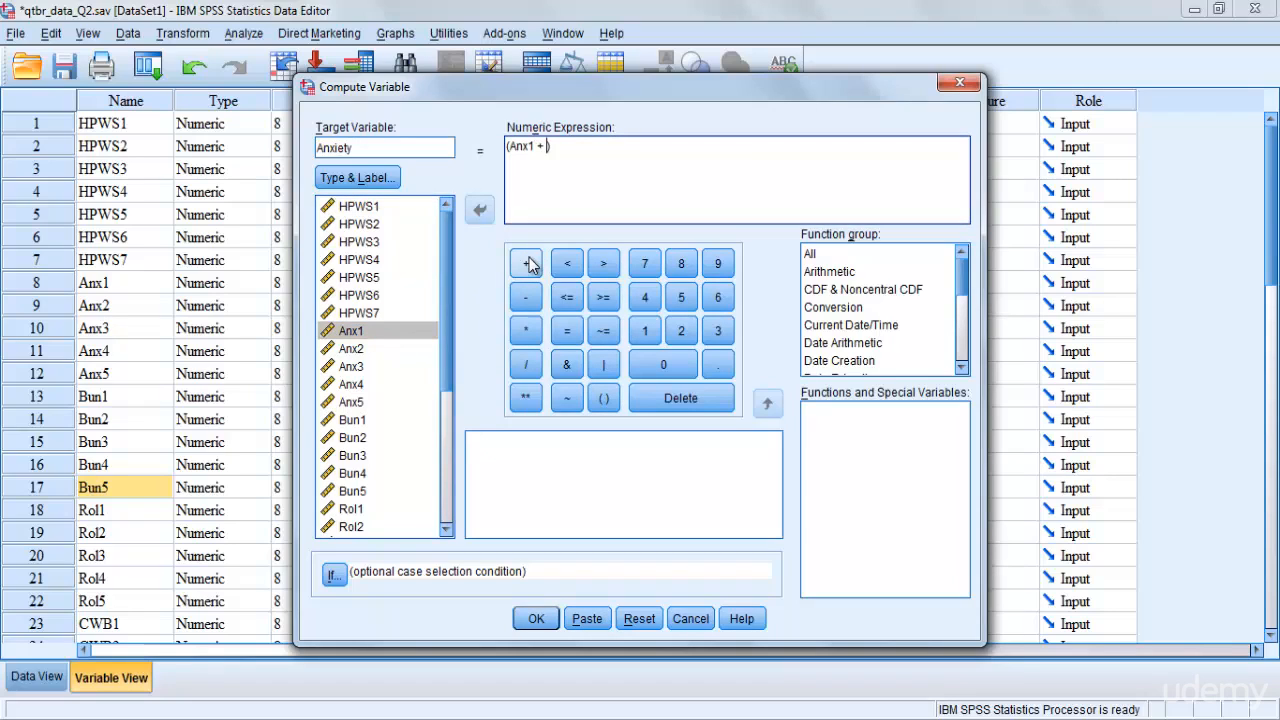
{"action": "double_click", "coordinate": [363, 349]}
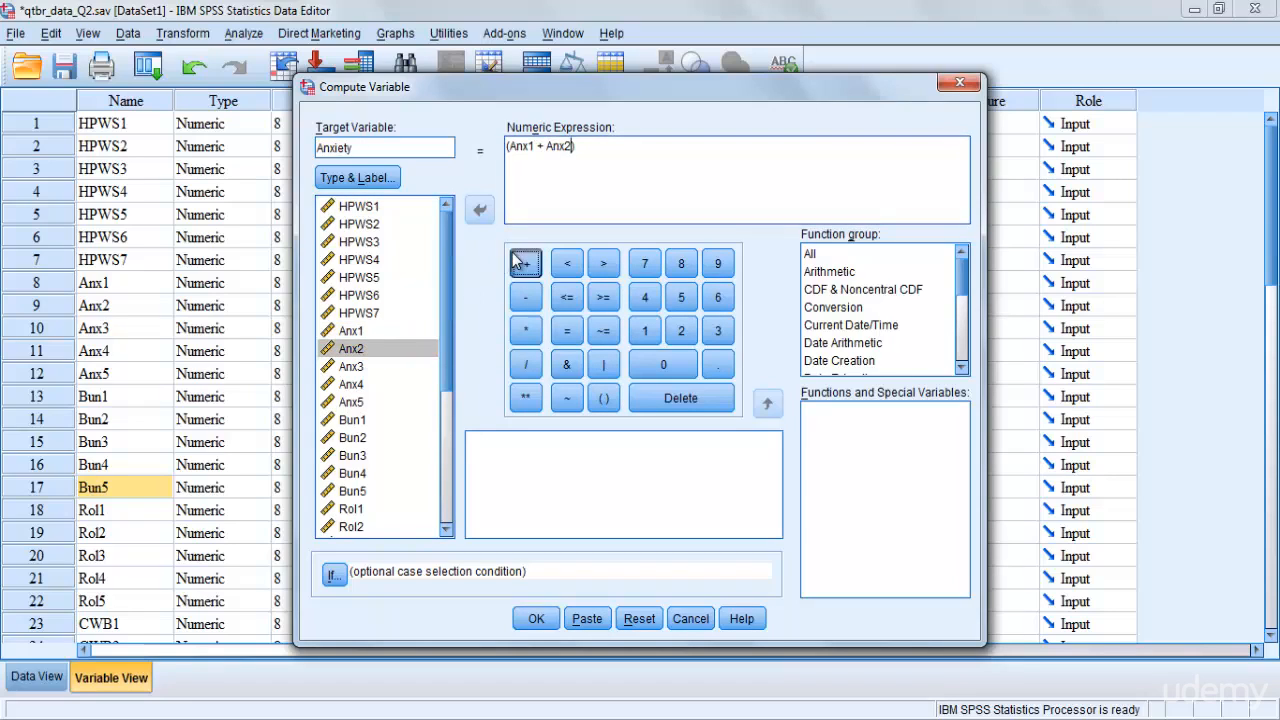
{"action": "left_click", "coordinate": [514, 262]}
{"action": "double_click", "coordinate": [374, 367]}
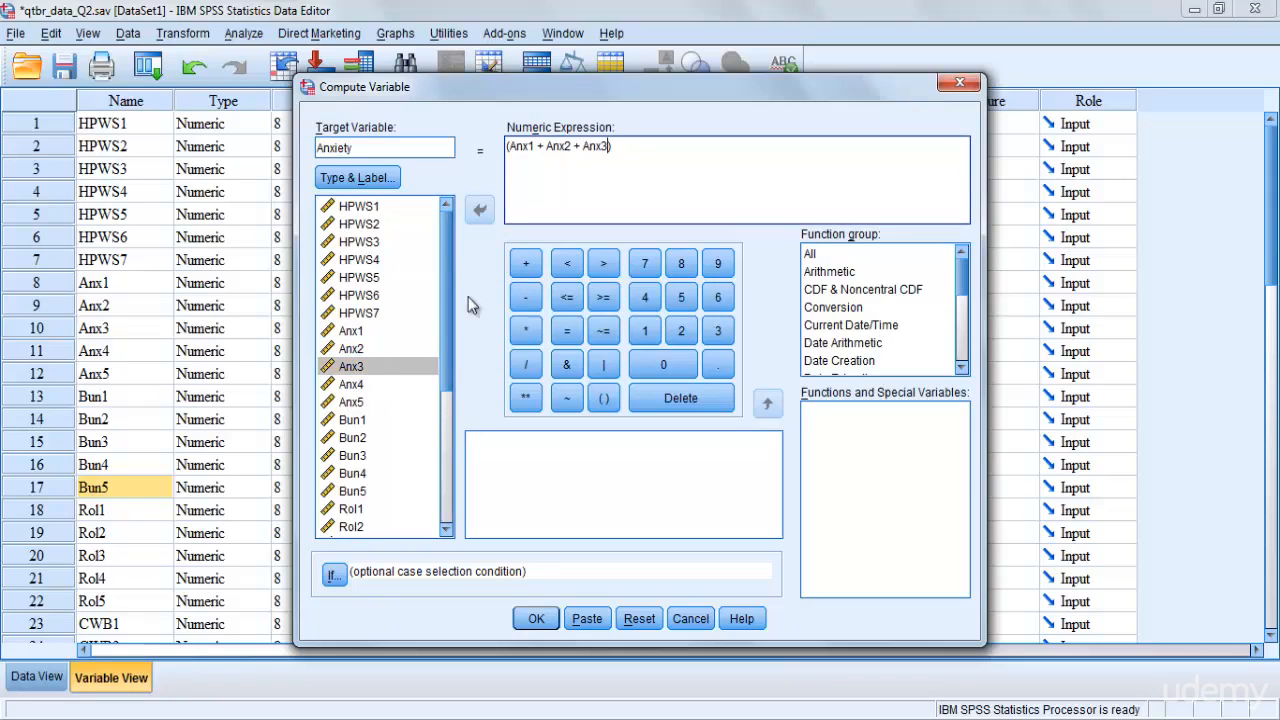
Add Anx5 to the bracketed sum, divide it by 4 and run the computation.
{"action": "double_click", "coordinate": [359, 404]}
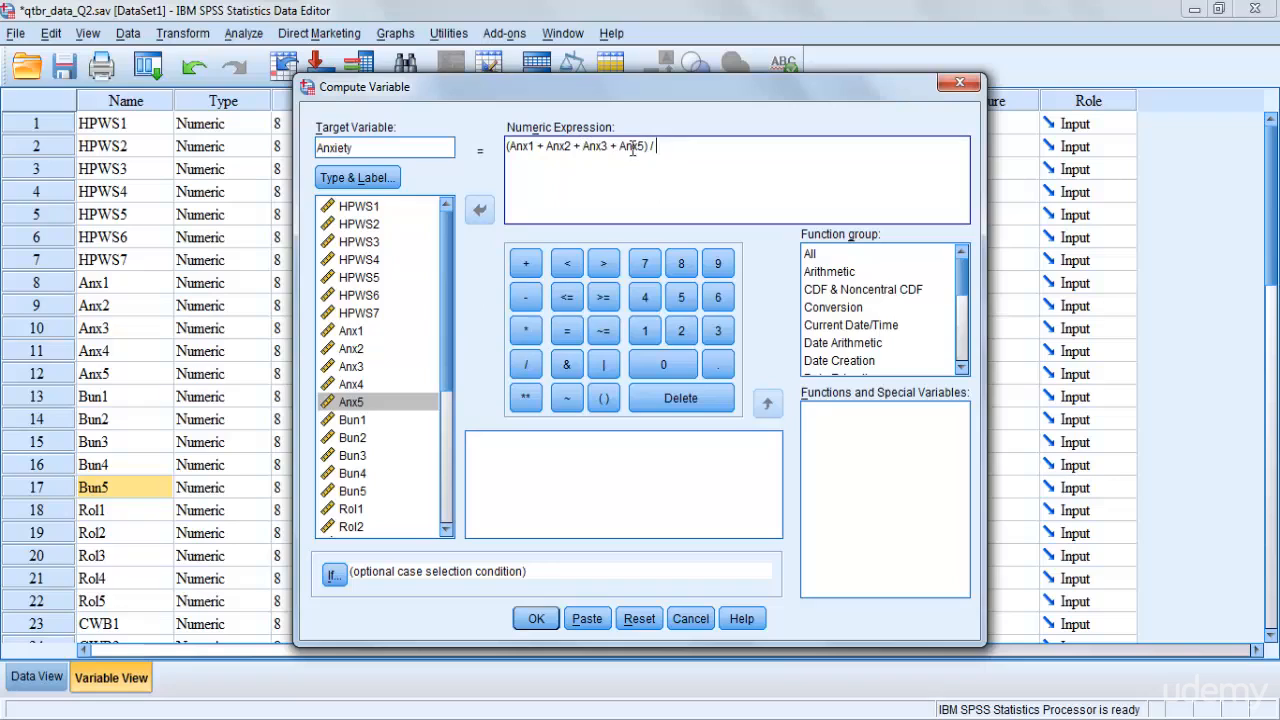
{"action": "left_click", "coordinate": [645, 297]}
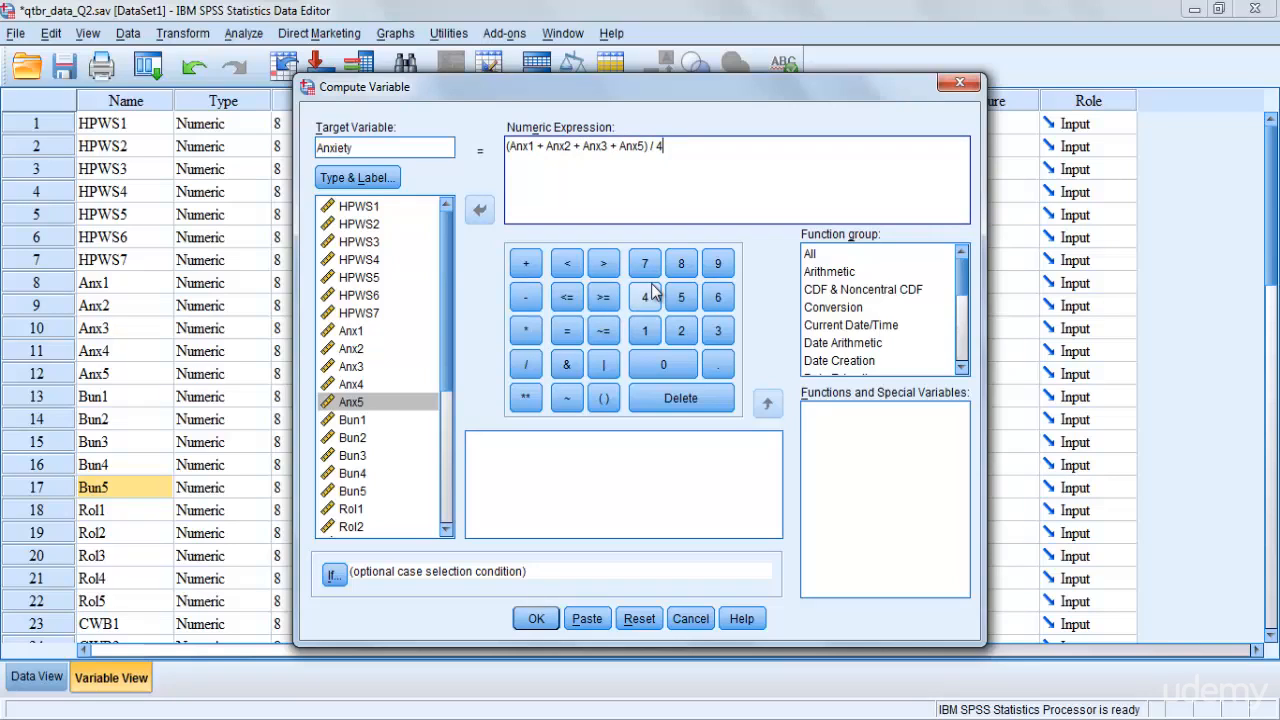
{"action": "left_click", "coordinate": [537, 619]}
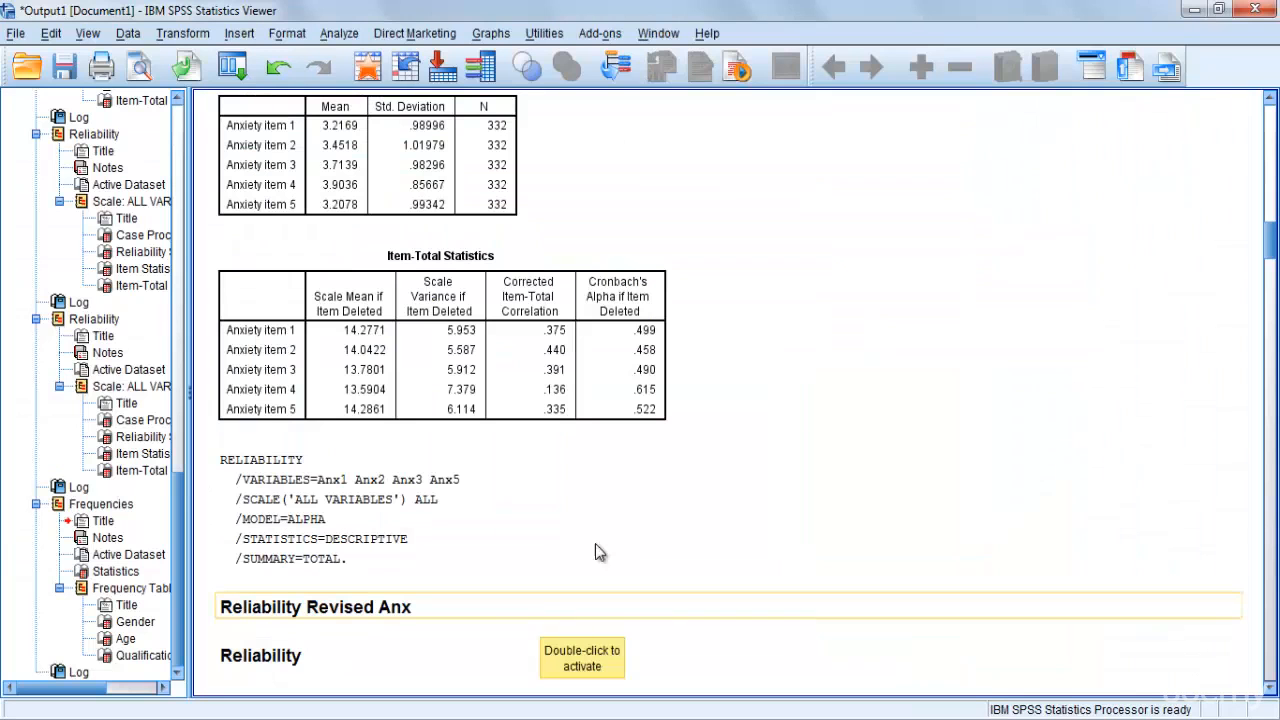
Review the reliability and item-total statistics of the job burnout, role overload and counterproductive work behavior scales in the output.
{"action": "left_click_drag", "start_coordinate": [1273, 248], "coordinate": [1274, 340]}
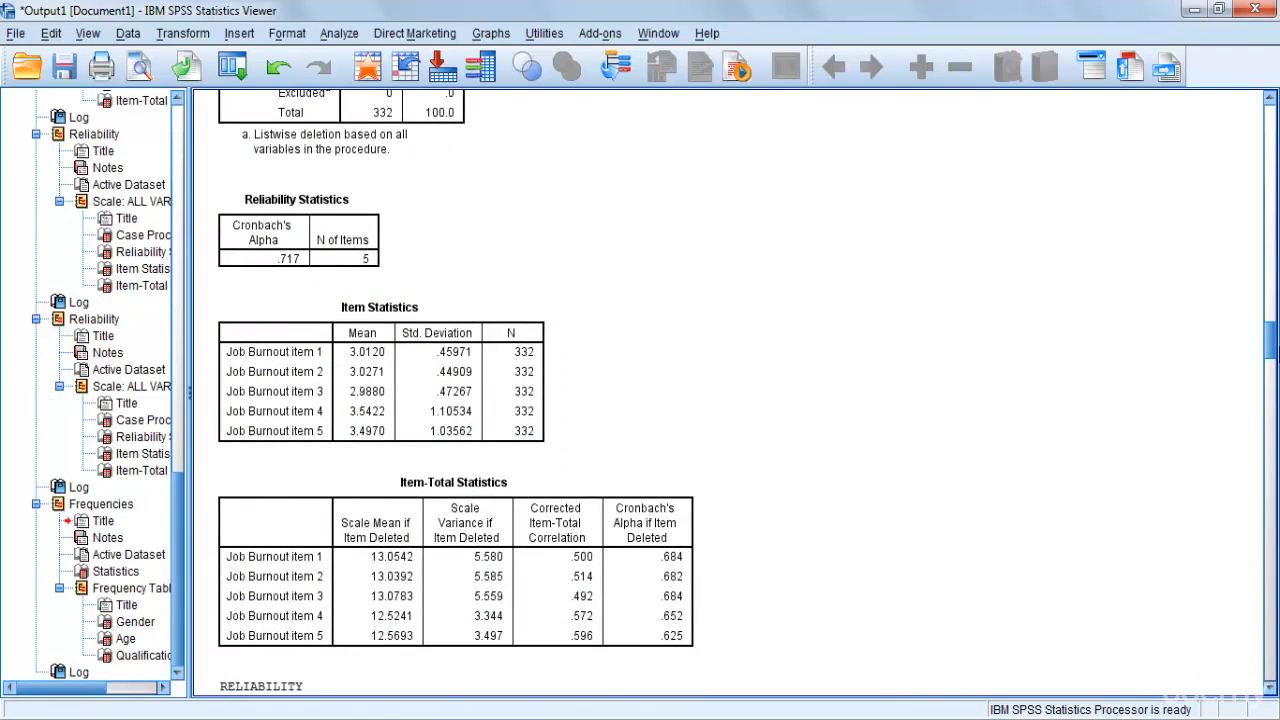
{"action": "scroll", "coordinate": [703, 451], "scroll_direction": "up", "scroll_amount": 6}
{"action": "scroll", "coordinate": [703, 451], "scroll_direction": "down", "scroll_amount": 5}
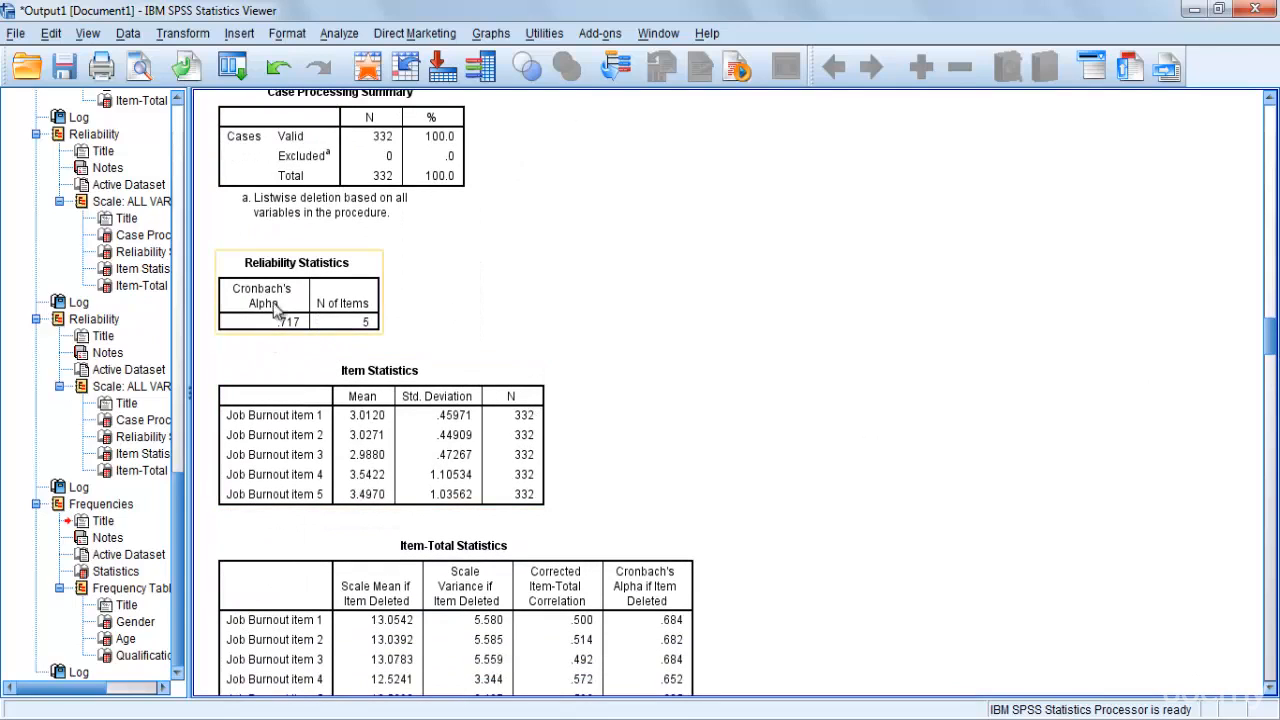
{"action": "left_click_drag", "start_coordinate": [1272, 350], "coordinate": [1272, 400]}
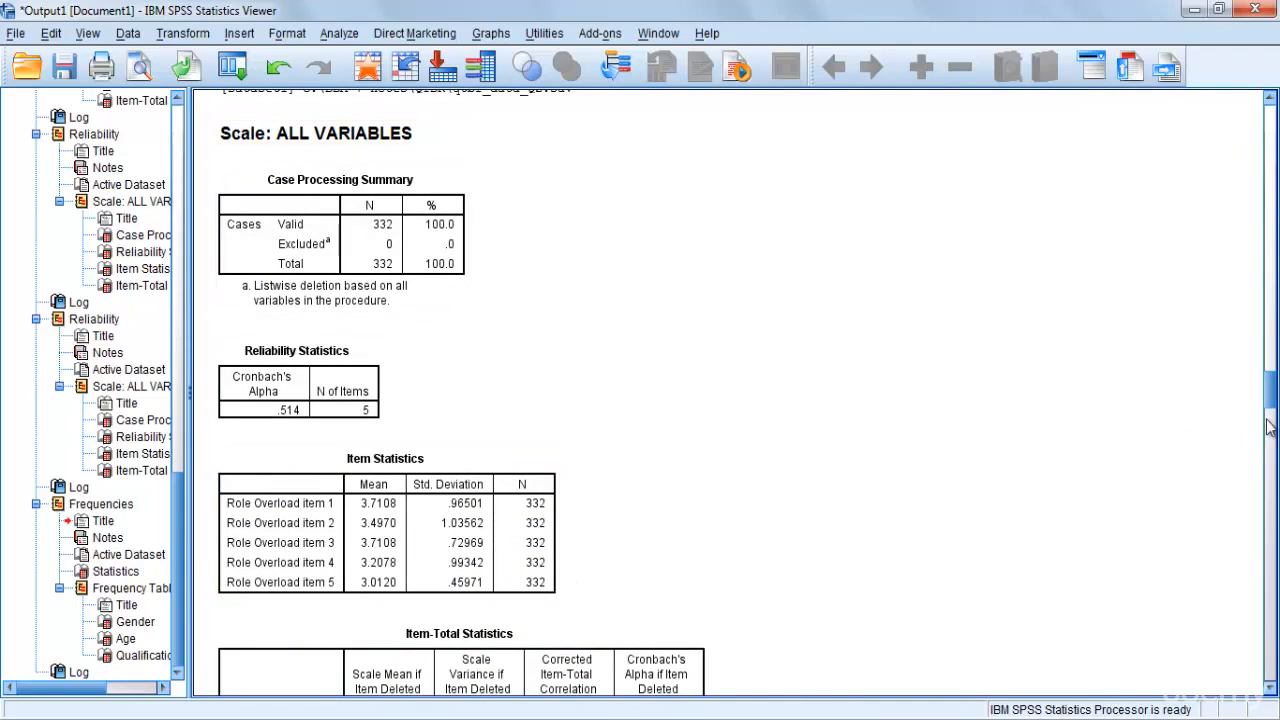
{"action": "left_click_drag", "start_coordinate": [1272, 405], "coordinate": [1272, 420]}
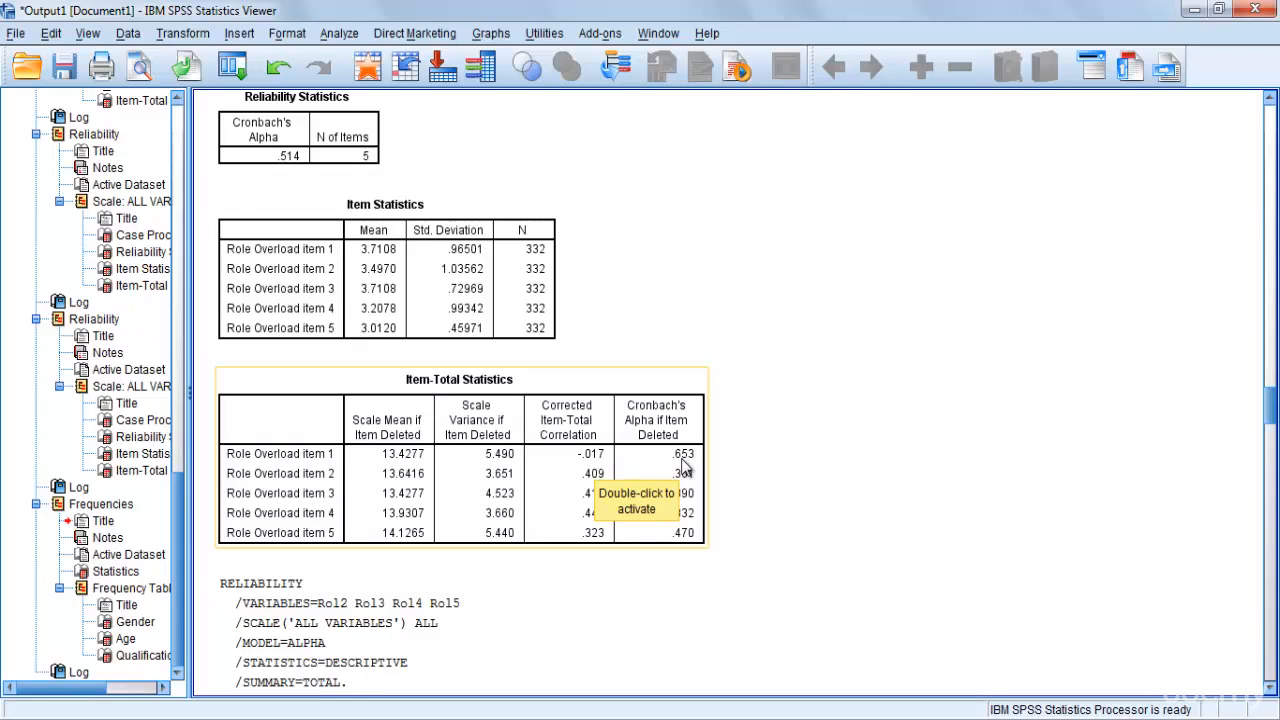
{"action": "left_click_drag", "start_coordinate": [1271, 405], "coordinate": [1273, 448]}
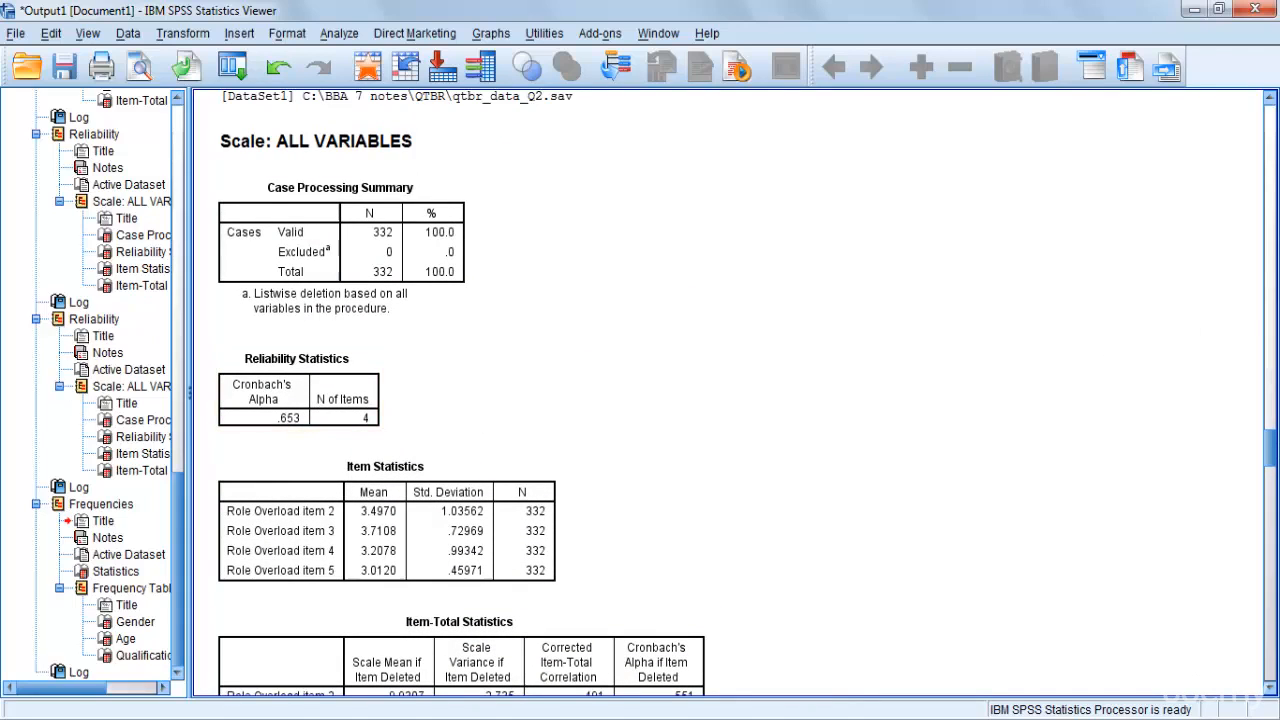
{"action": "left_click_drag", "start_coordinate": [1270, 452], "coordinate": [1273, 506]}
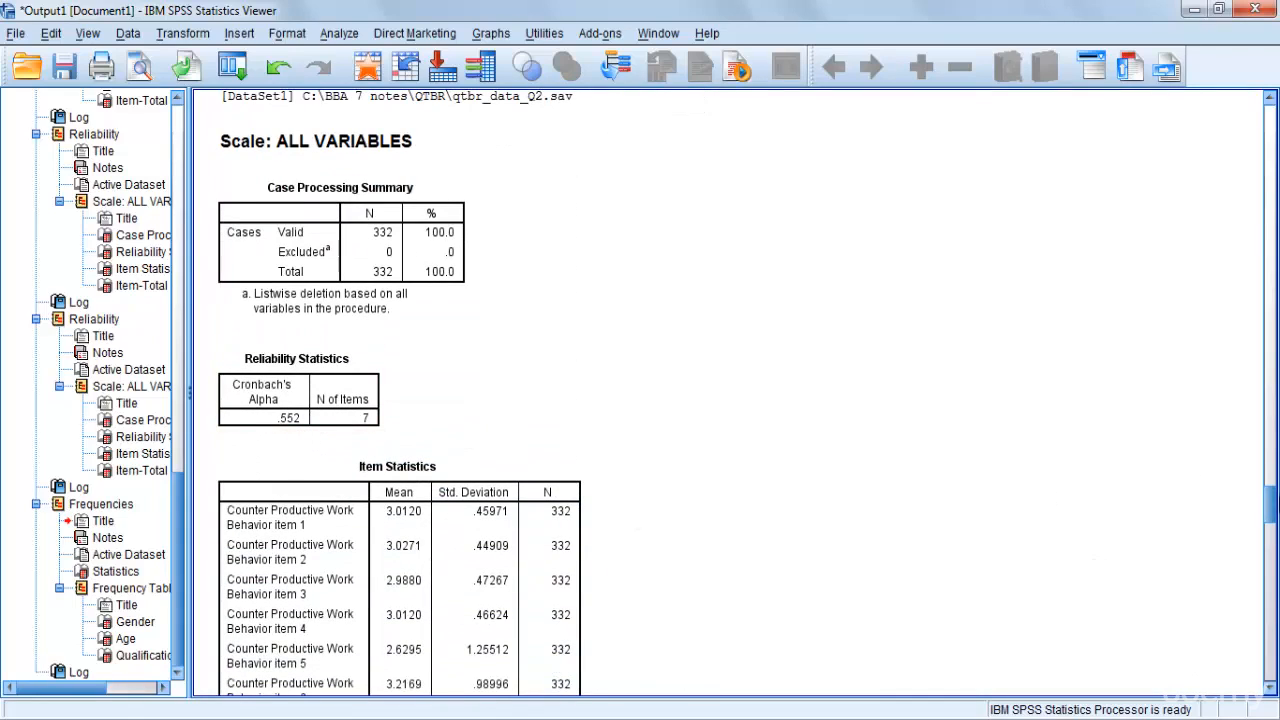
{"action": "mouse_move", "coordinate": [1273, 517]}
{"action": "left_mouse_down"}
{"action": "mouse_move", "coordinate": [1273, 566]}
{"action": "mouse_move", "coordinate": [1274, 540]}
{"action": "left_mouse_up"}
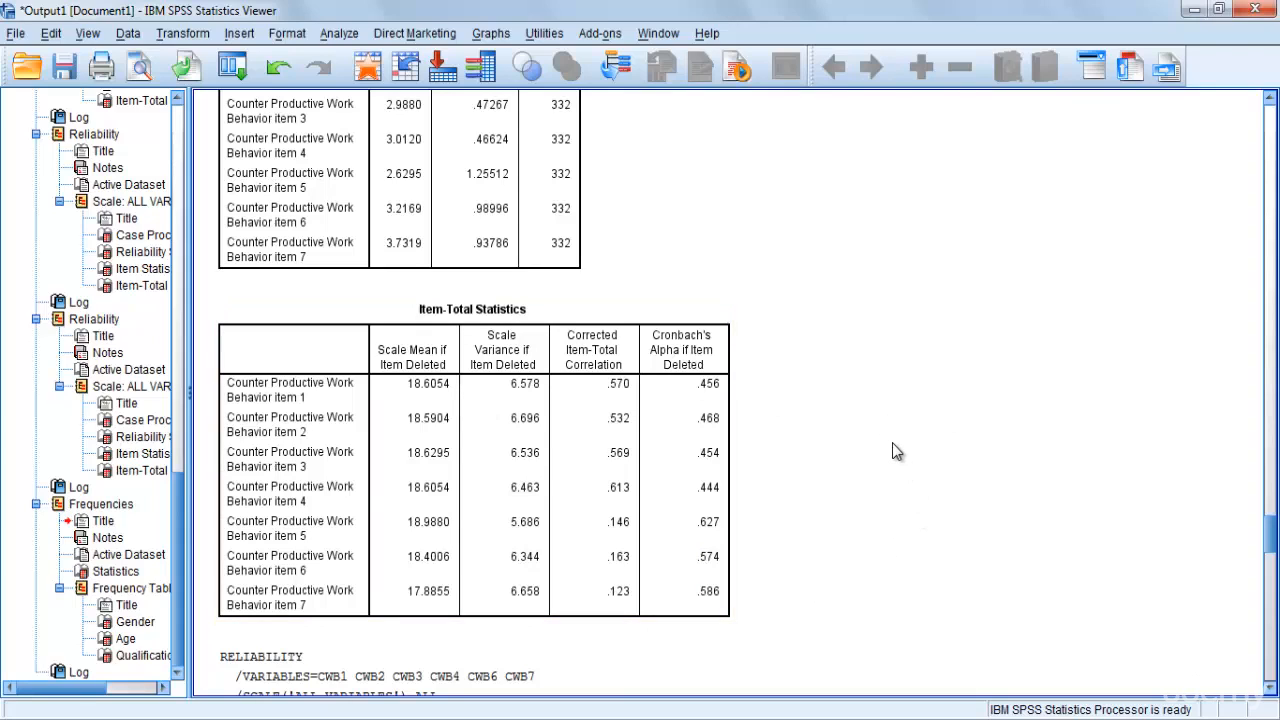
Return to the qtbr_data_Q2.sav data editor and inspect the HighPerWorkSystem and Anxiety variables and their scores per case.
{"action": "mouse_move", "coordinate": [470, 712]}
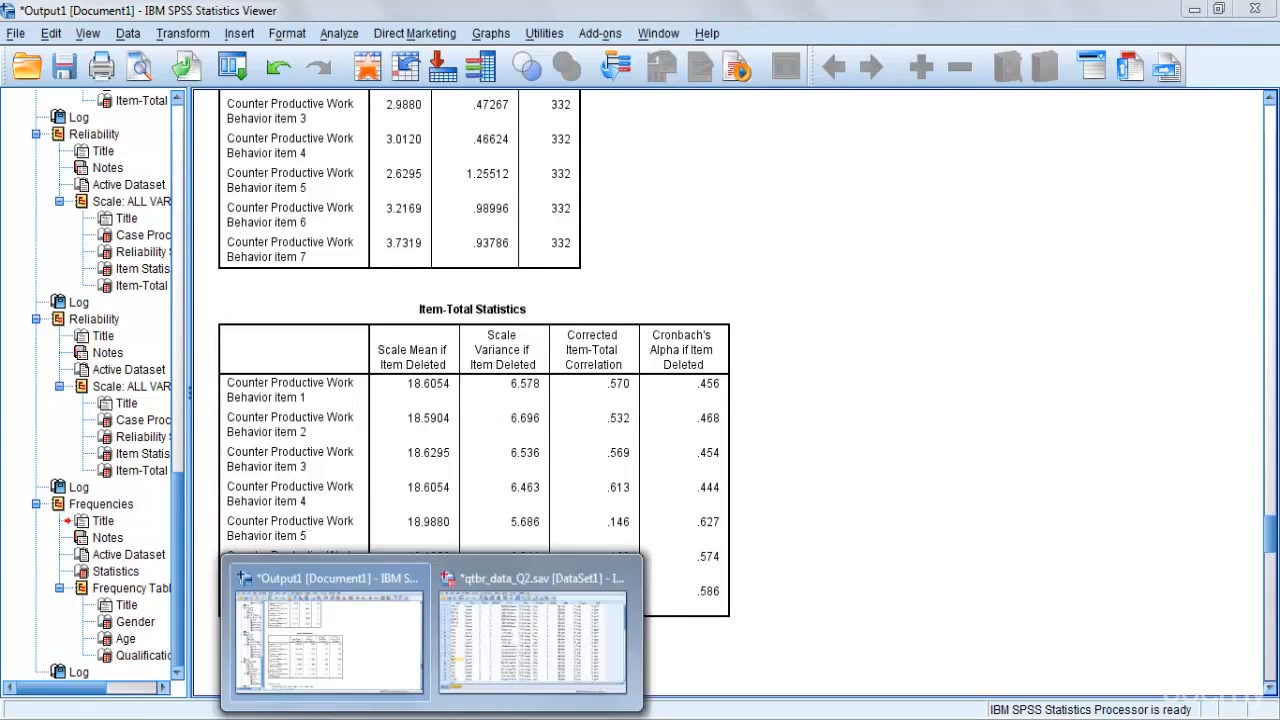
{"action": "left_click", "coordinate": [507, 628]}
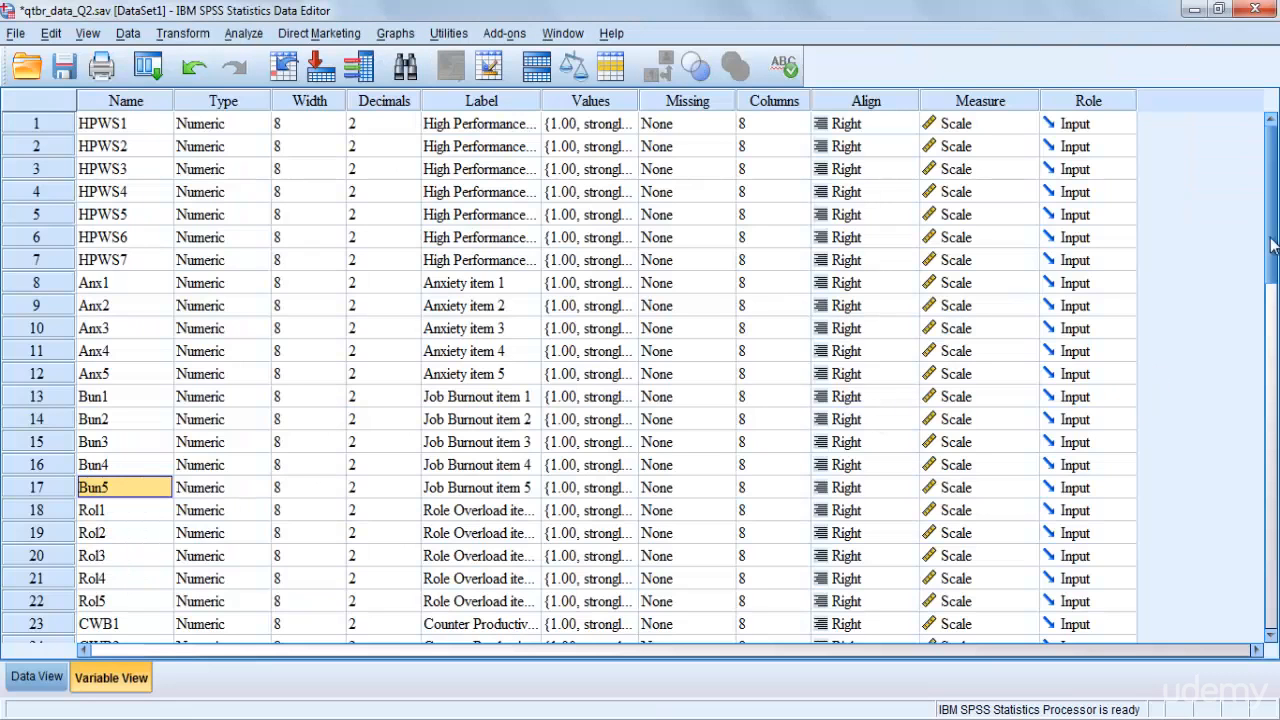
{"action": "left_click", "coordinate": [1275, 395]}
{"action": "scroll", "coordinate": [1275, 395], "scroll_direction": "down", "scroll_amount": 1}
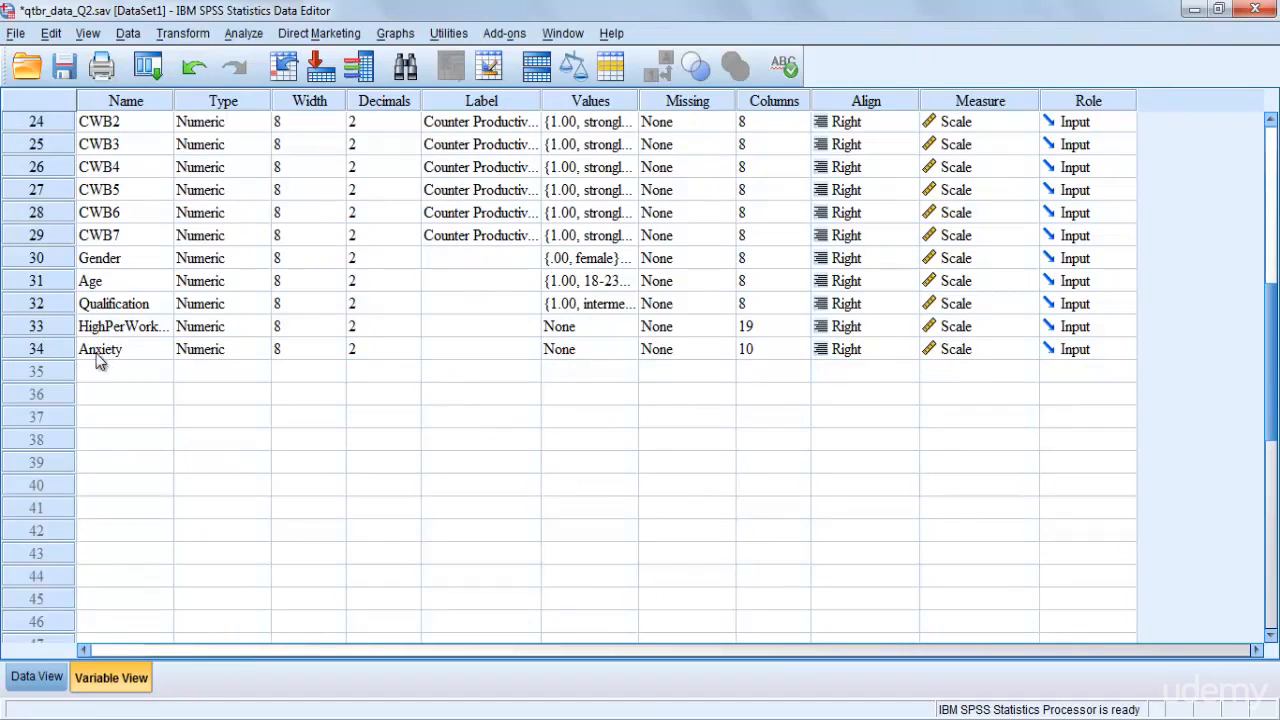
{"action": "left_click", "coordinate": [50, 678]}
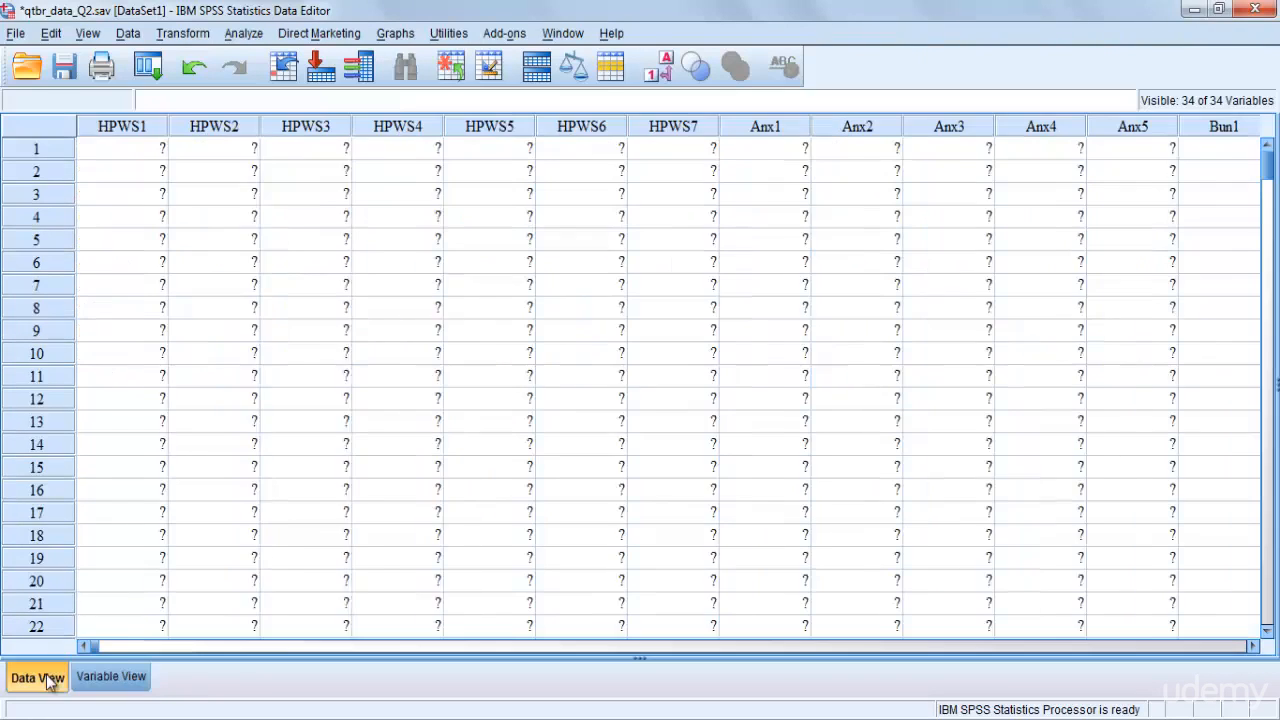
{"action": "left_click", "coordinate": [895, 648]}
{"action": "left_click", "coordinate": [895, 648]}
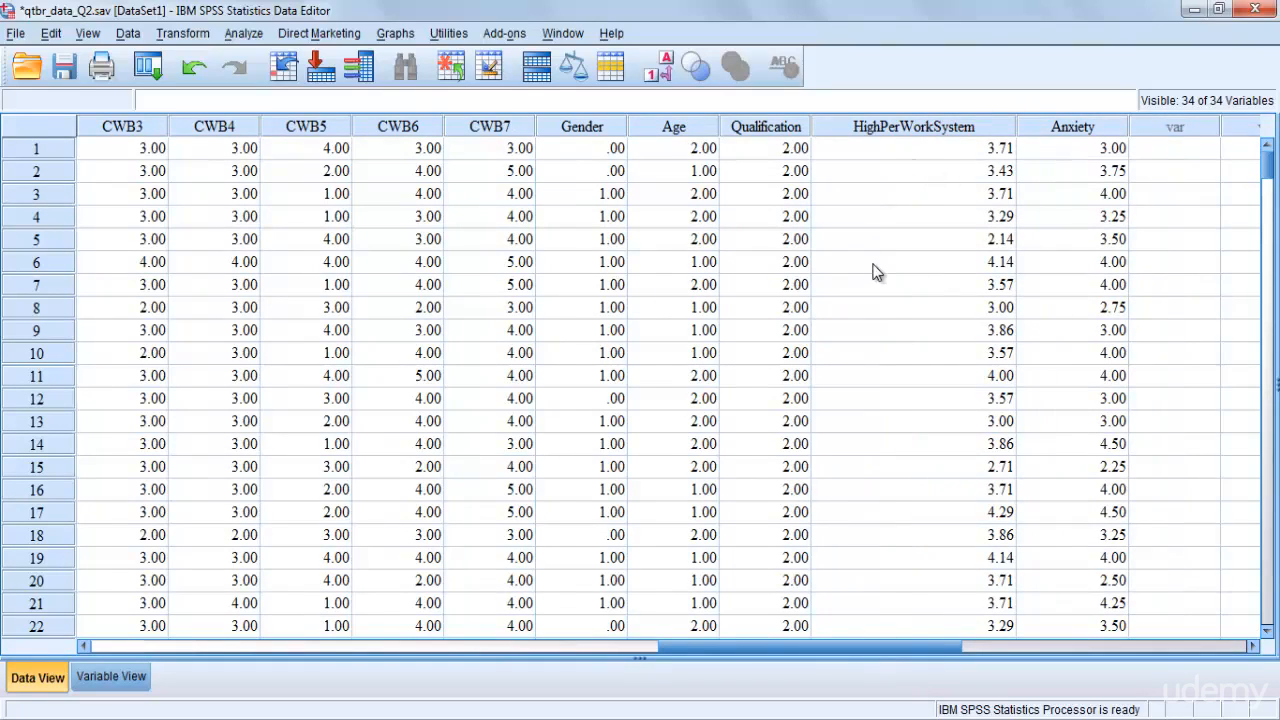
Switch to the output viewer and review the logged COMPUTE commands for the five scale scores.
{"action": "left_click", "coordinate": [114, 677]}
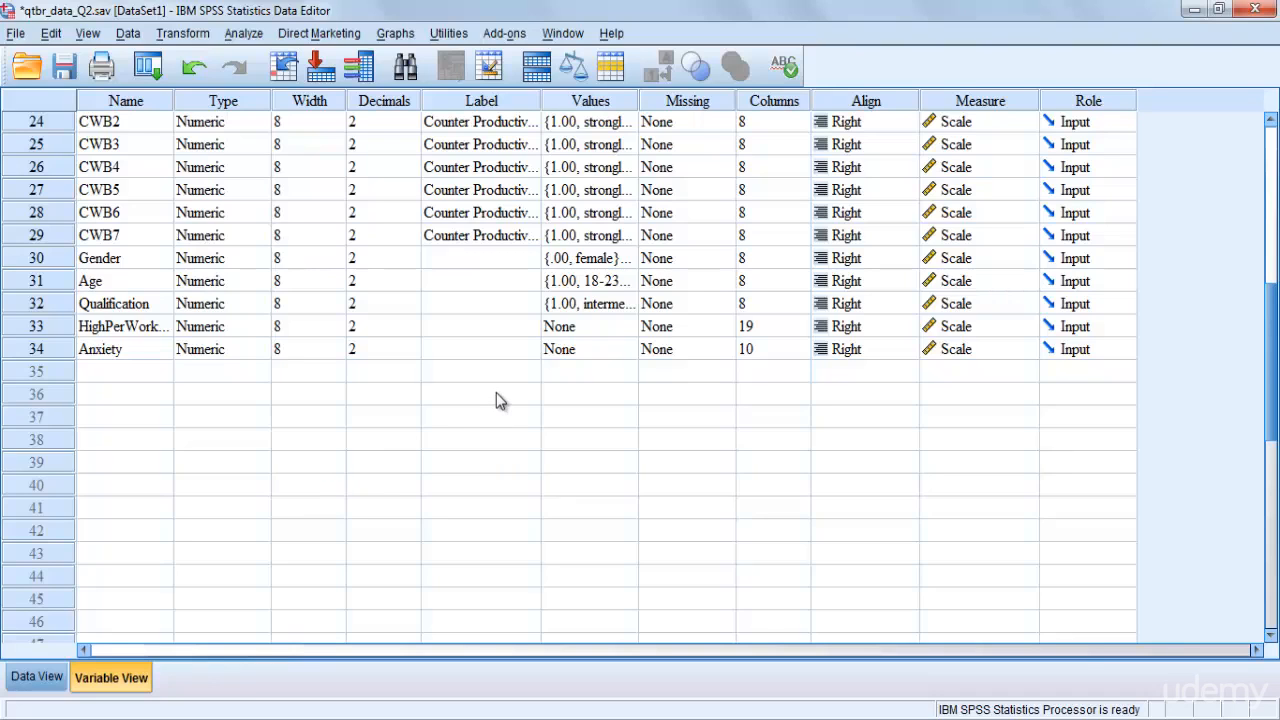
{"action": "key", "text": "alt+Tab"}
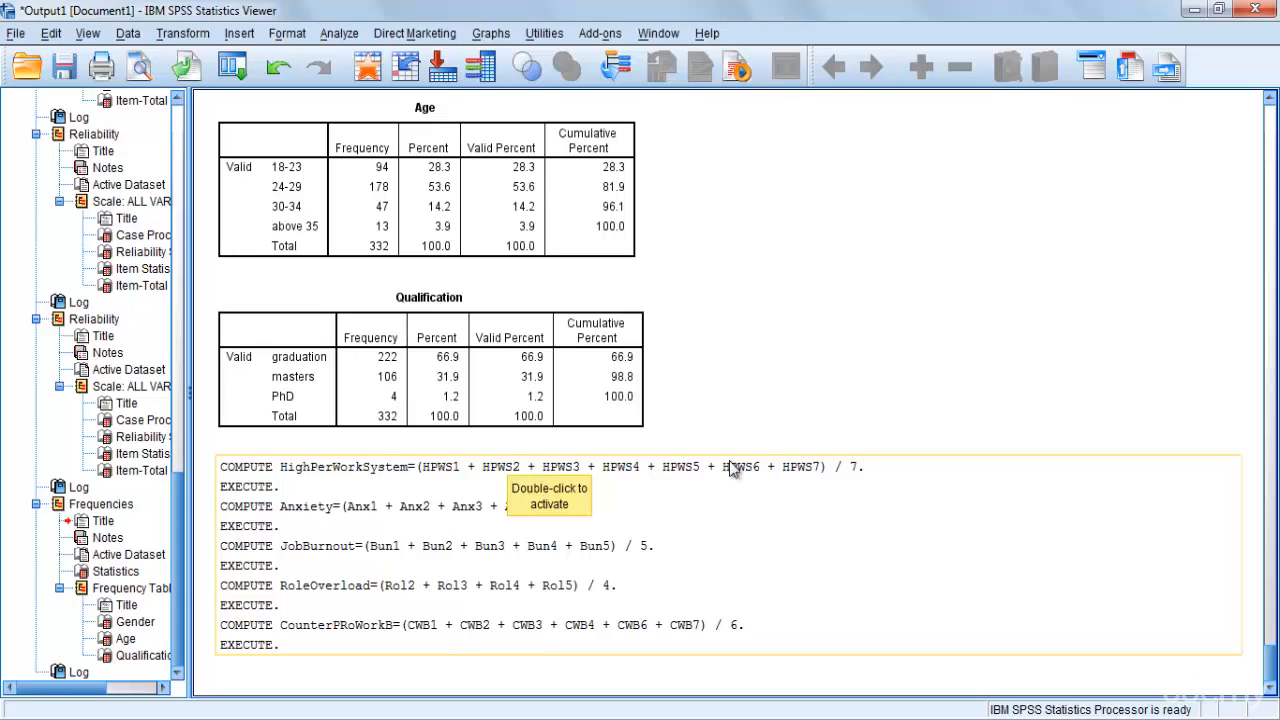
{"action": "left_click", "coordinate": [397, 510]}
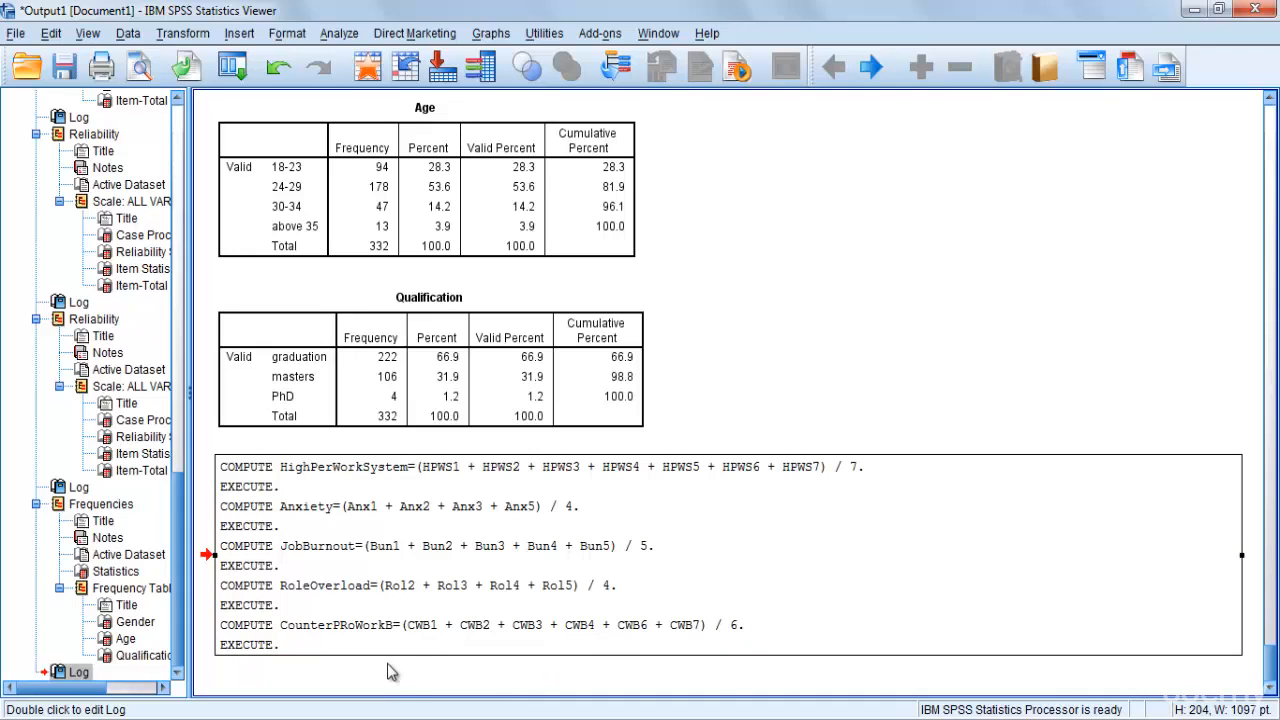
Return to the data editor and check the computed JobBurnout, RoleOverload and CounterPRoWorkB variables in the variable list and case data.
{"action": "left_click", "coordinate": [432, 719]}
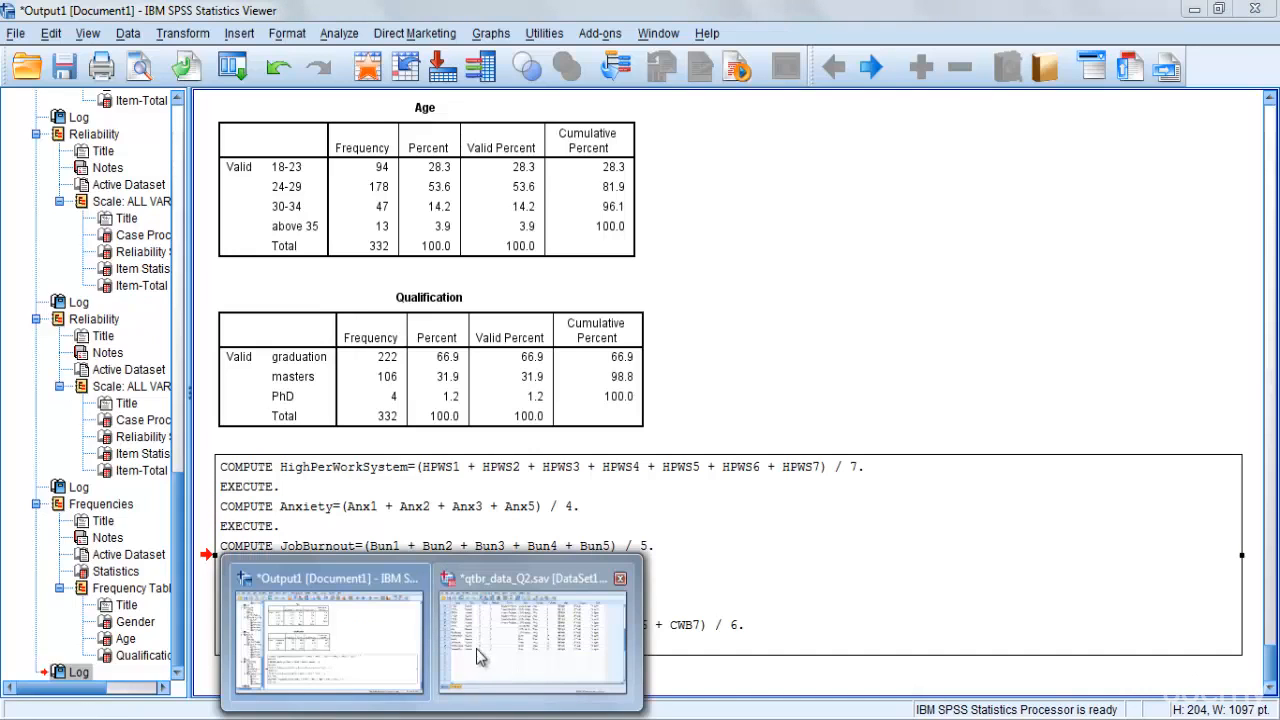
{"action": "left_click", "coordinate": [490, 651]}
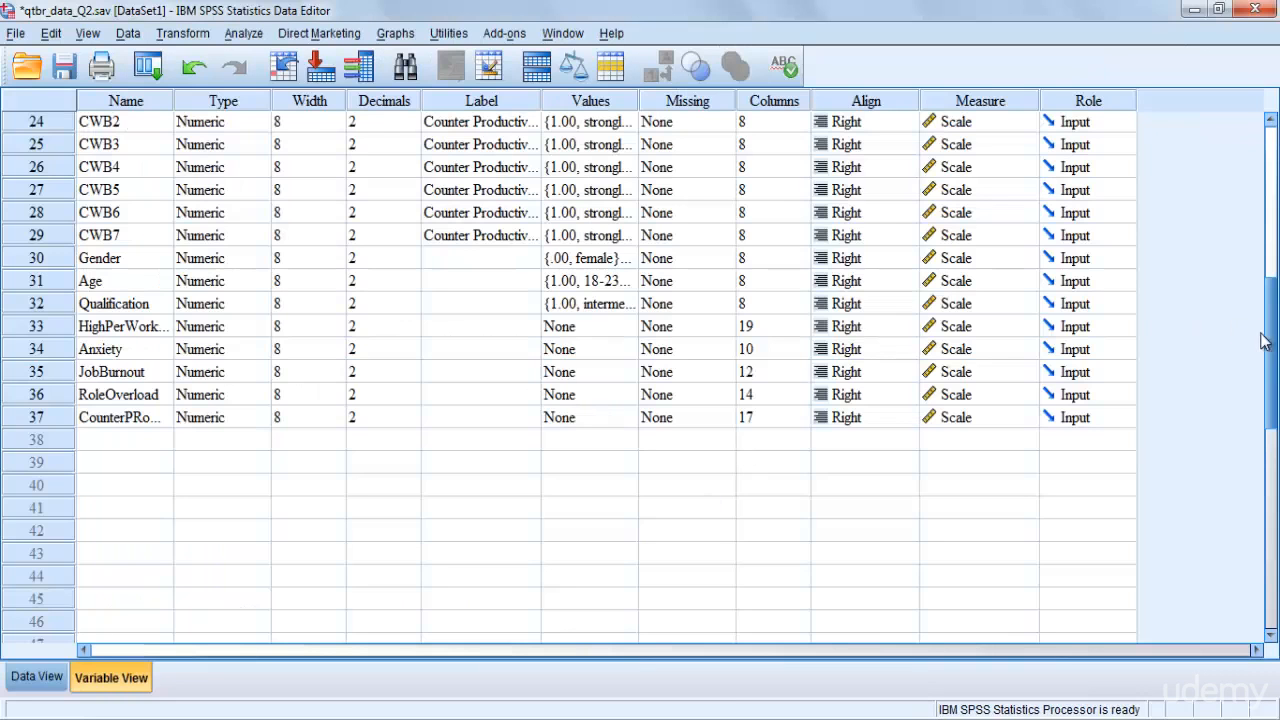
{"action": "scroll", "coordinate": [1268, 340], "scroll_direction": "up", "scroll_amount": 2}
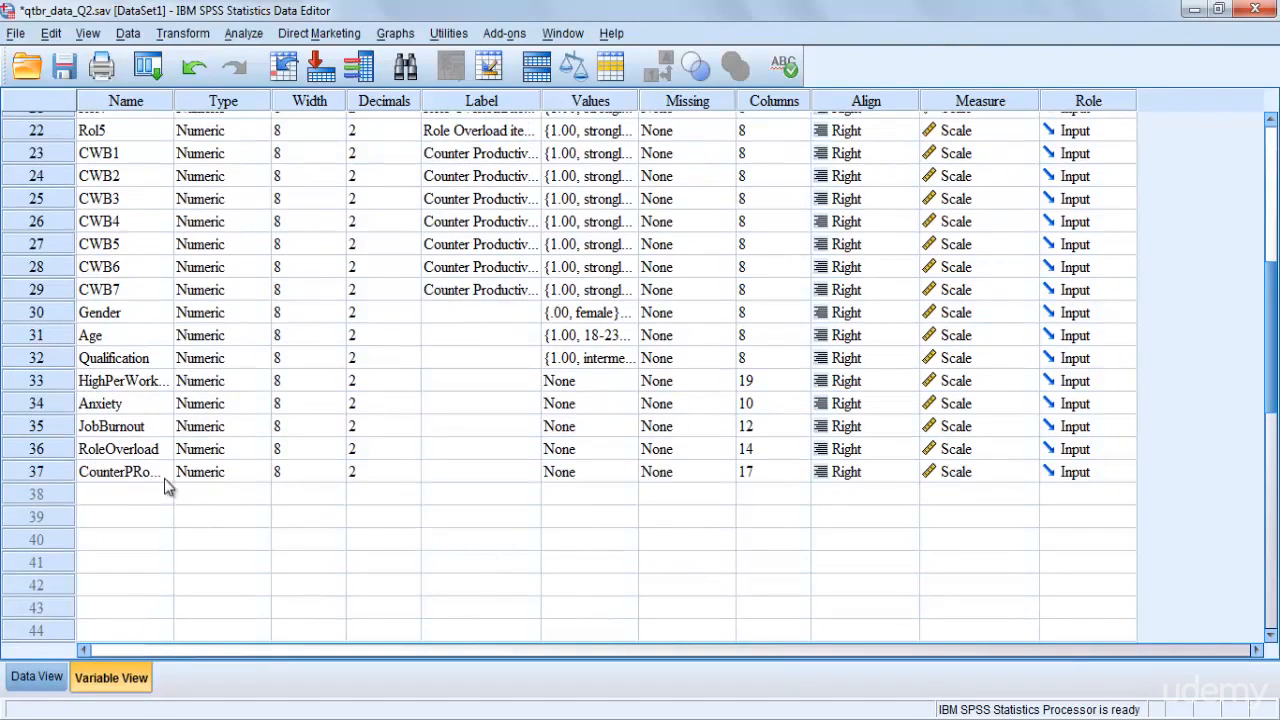
{"action": "left_click", "coordinate": [62, 676]}
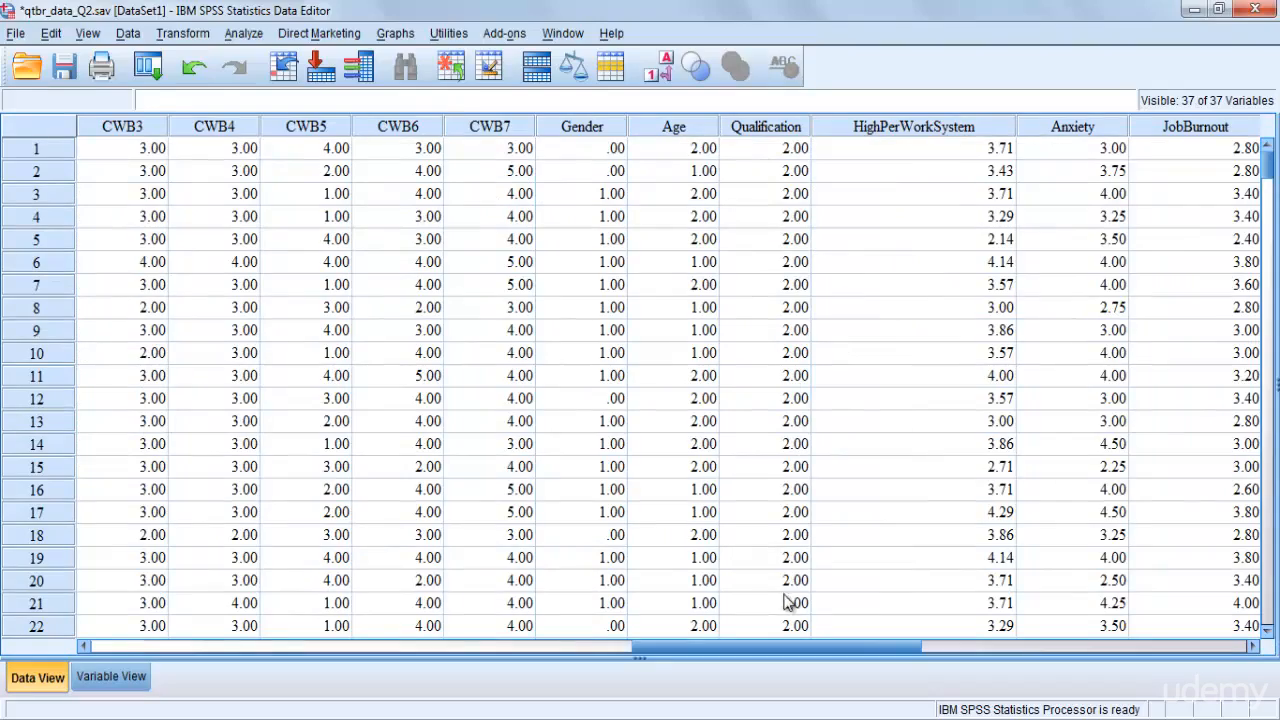
{"action": "left_click_drag", "start_coordinate": [760, 647], "coordinate": [189, 648]}
{"action": "left_click", "coordinate": [140, 680]}
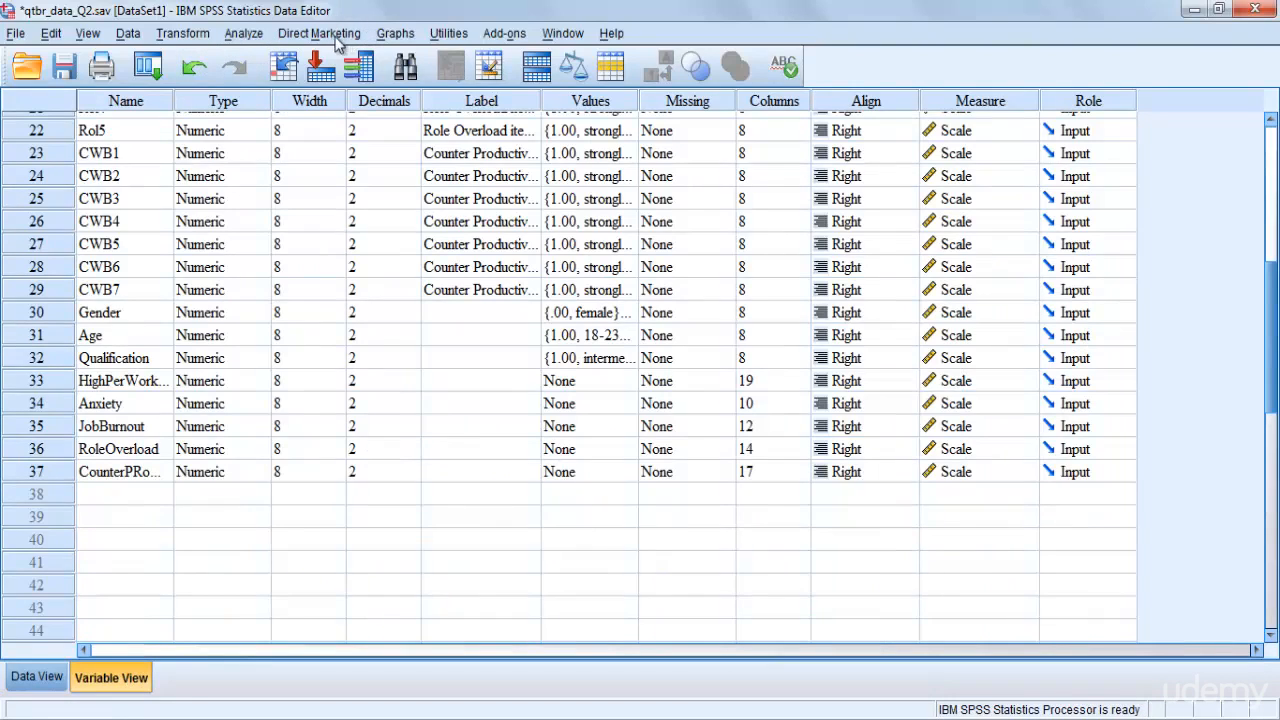
{"action": "left_click", "coordinate": [245, 33]}
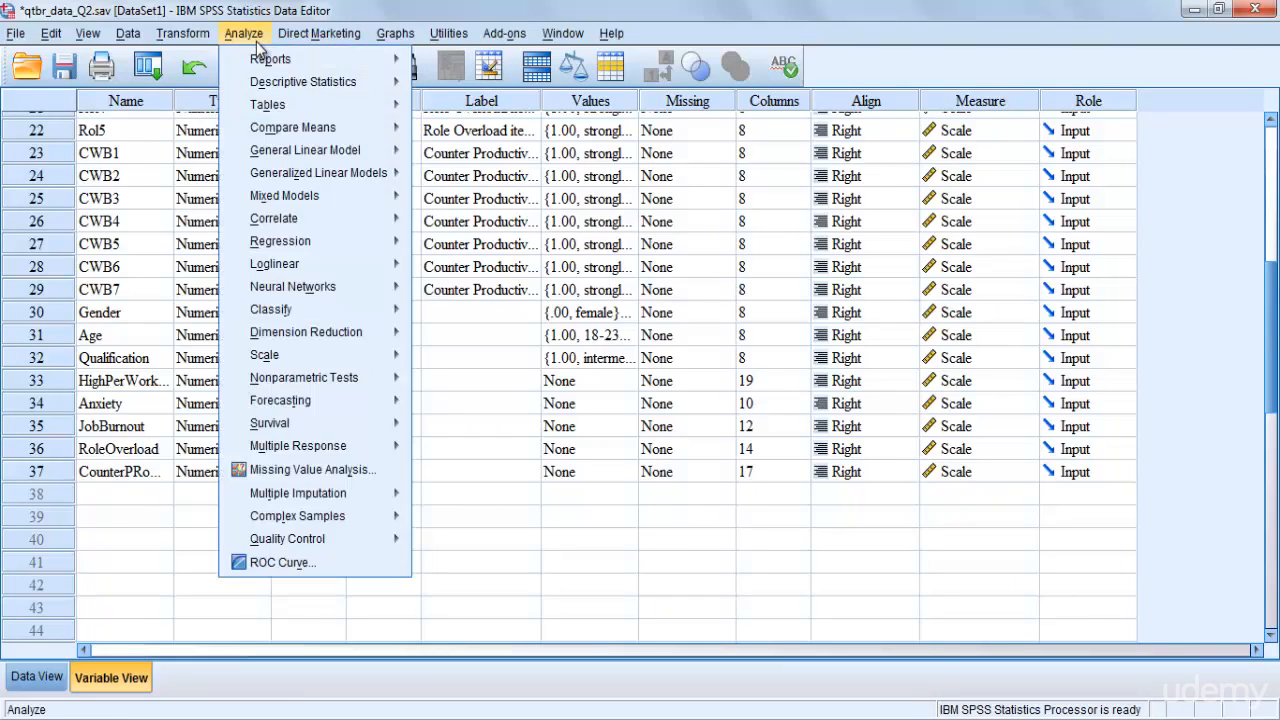
{"action": "mouse_move", "coordinate": [279, 84]}
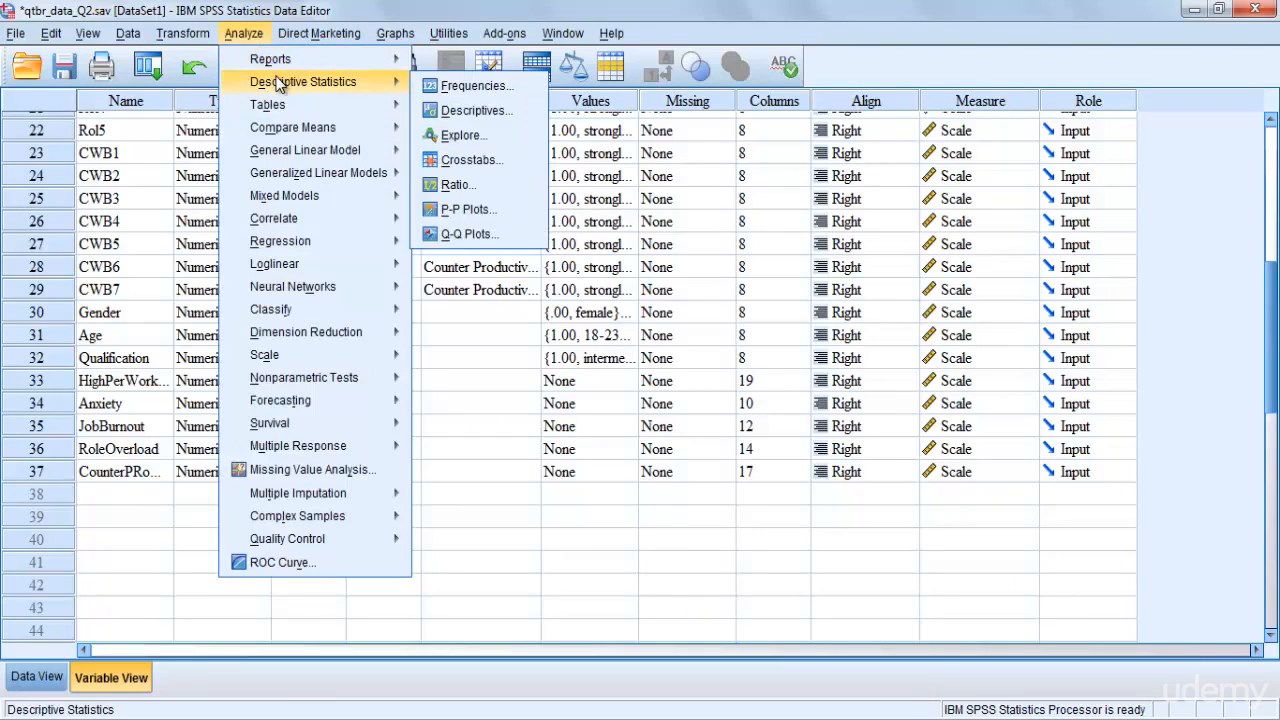
{"action": "left_click", "coordinate": [443, 114]}
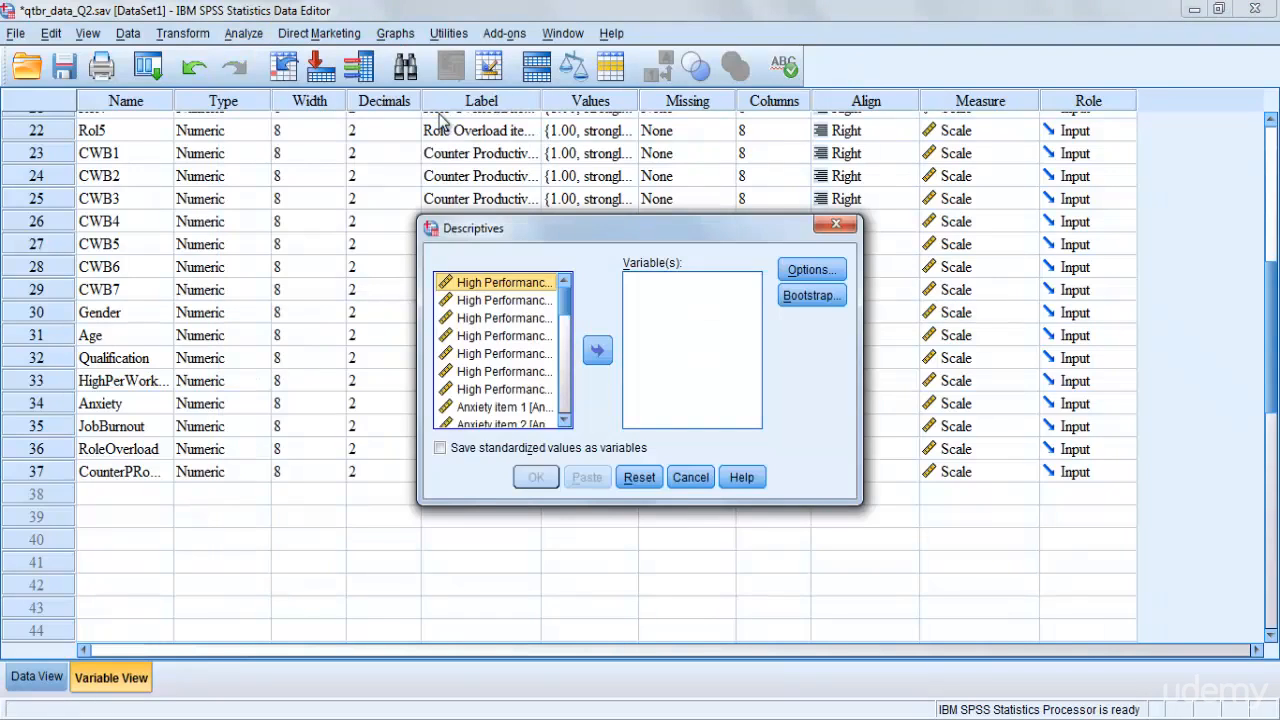
{"action": "left_click", "coordinate": [836, 223]}
Start a Descriptives analysis and show its source variables by name.
{"action": "left_click", "coordinate": [256, 38]}
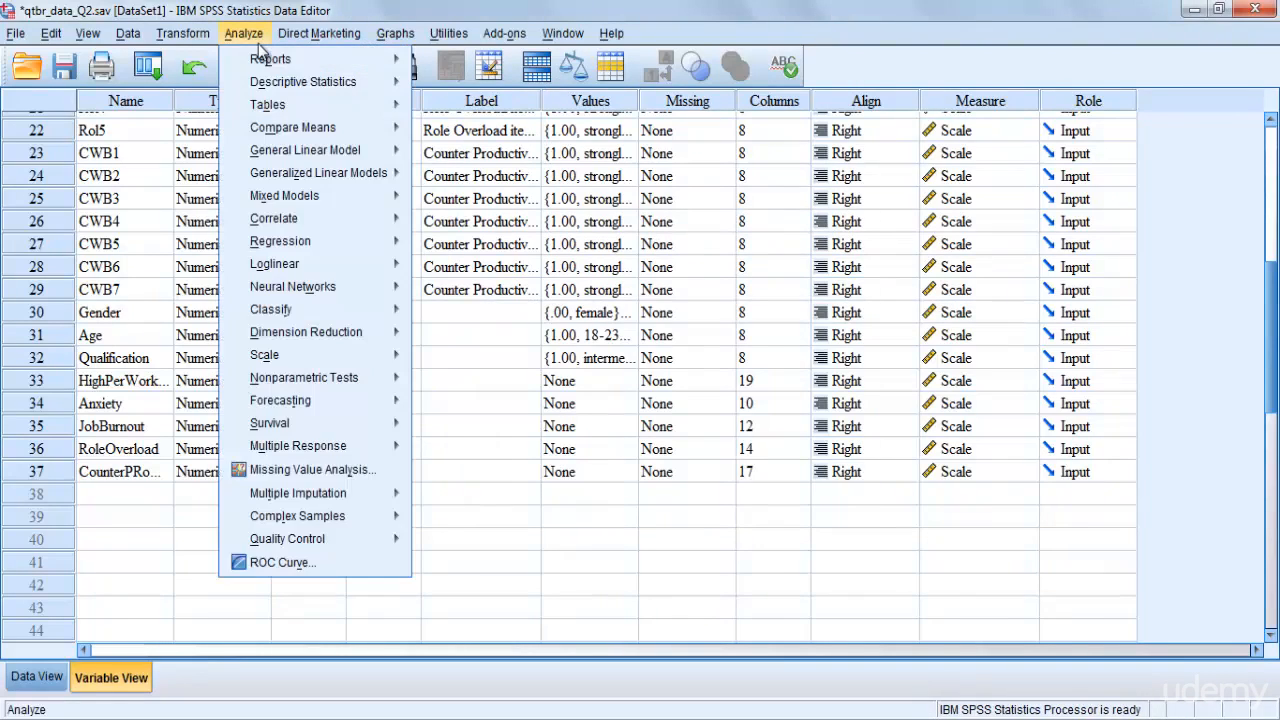
{"action": "mouse_move", "coordinate": [396, 84]}
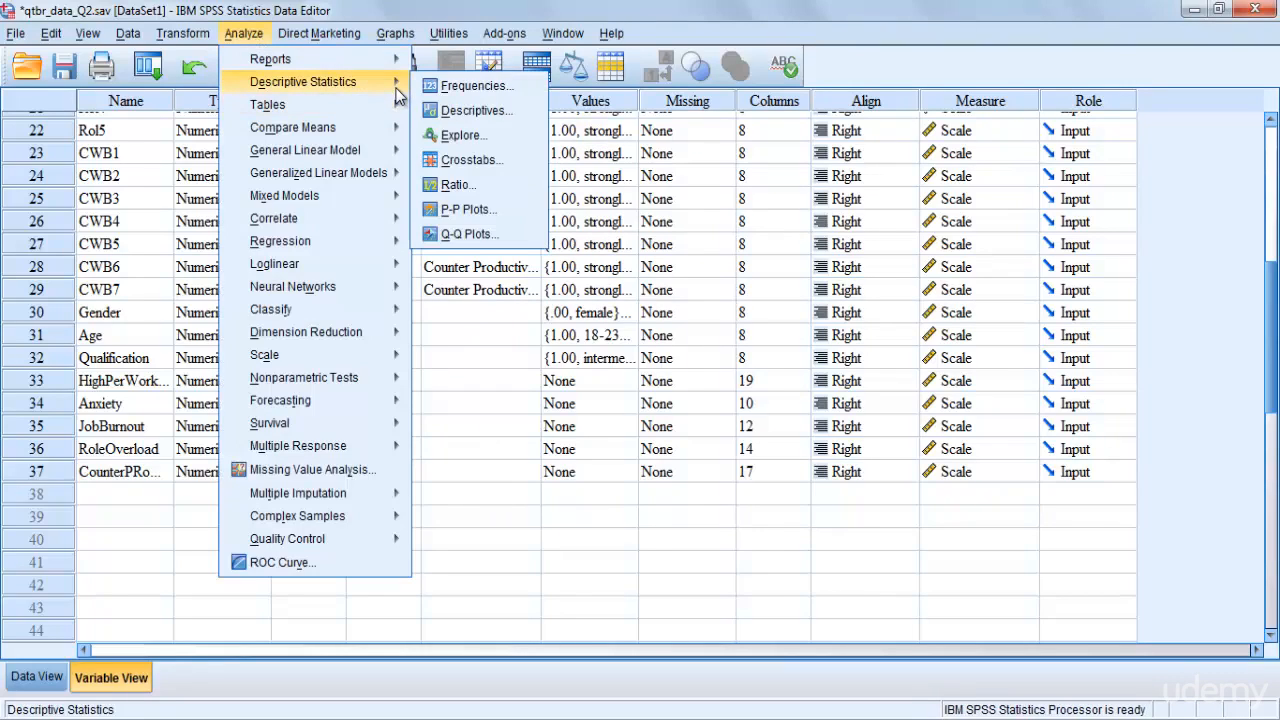
{"action": "left_click", "coordinate": [458, 115]}
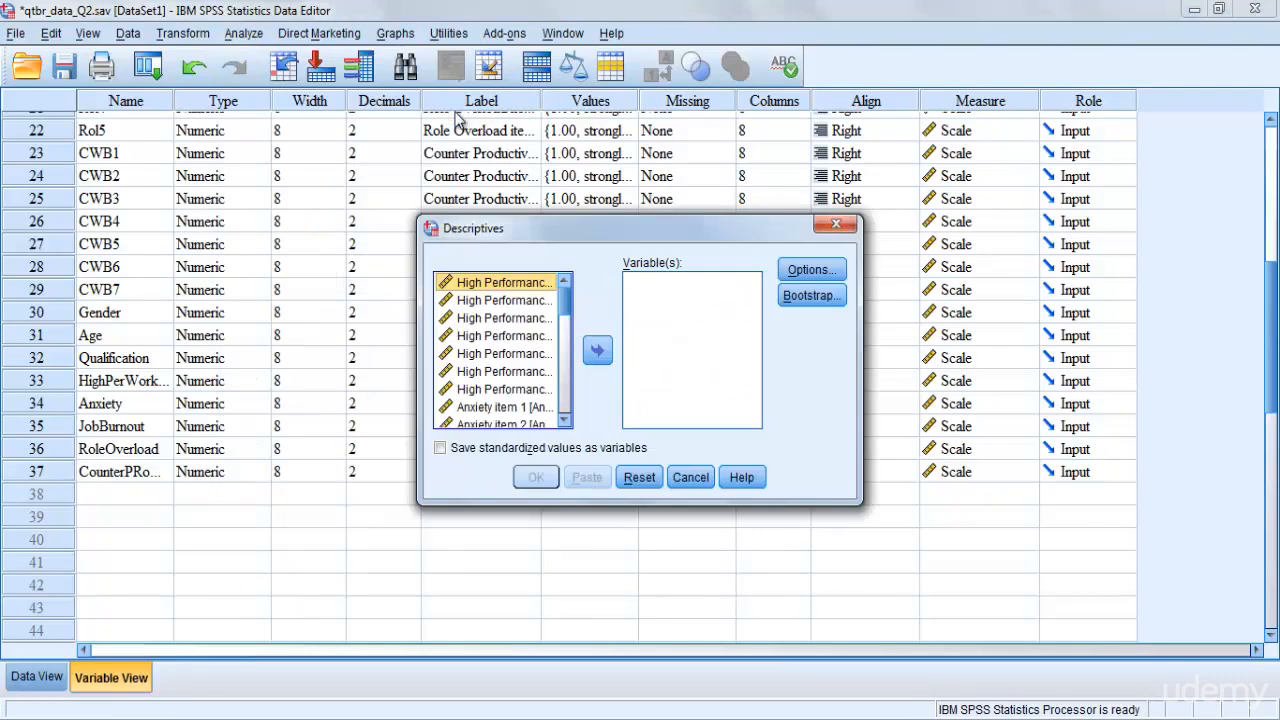
{"action": "right_click", "coordinate": [502, 292]}
{"action": "left_click", "coordinate": [511, 300]}
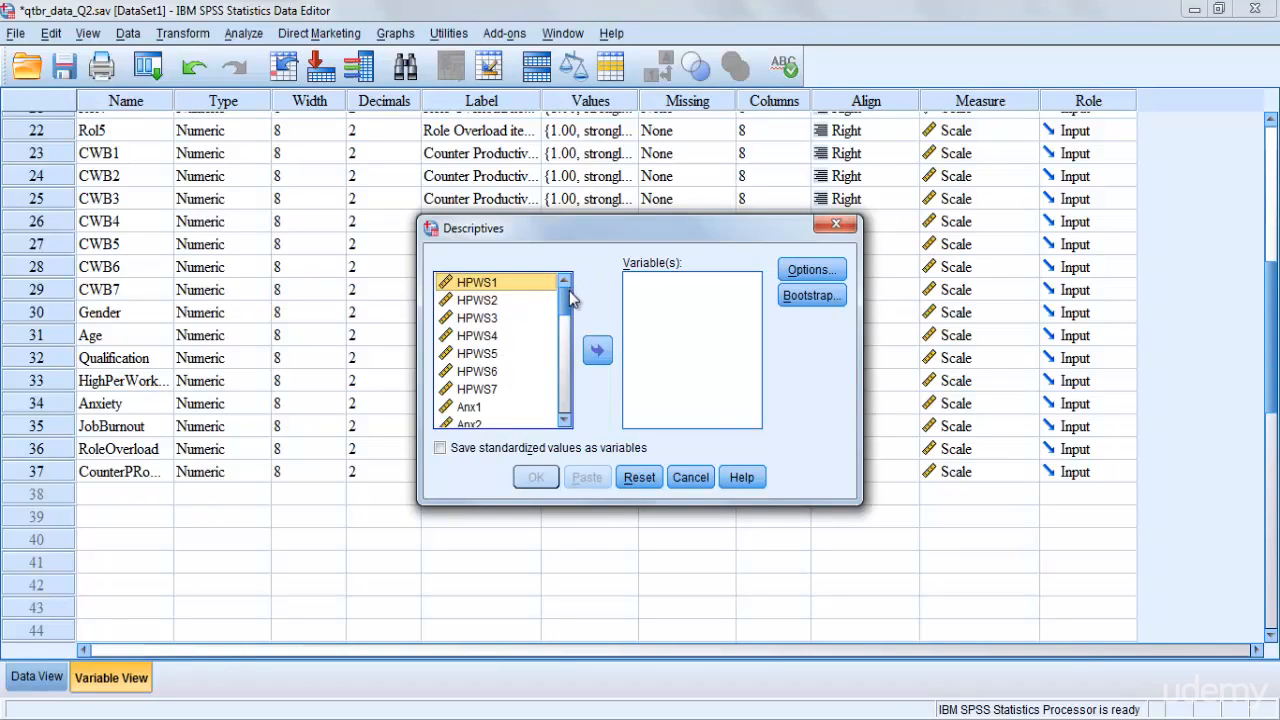
Add HighPerWorkSystem, Anxiety, JobBurnout, RoleOverload and CounterPRoWorkB to the variables of the Descriptives analysis.
{"action": "left_click_drag", "start_coordinate": [568, 310], "coordinate": [556, 393]}
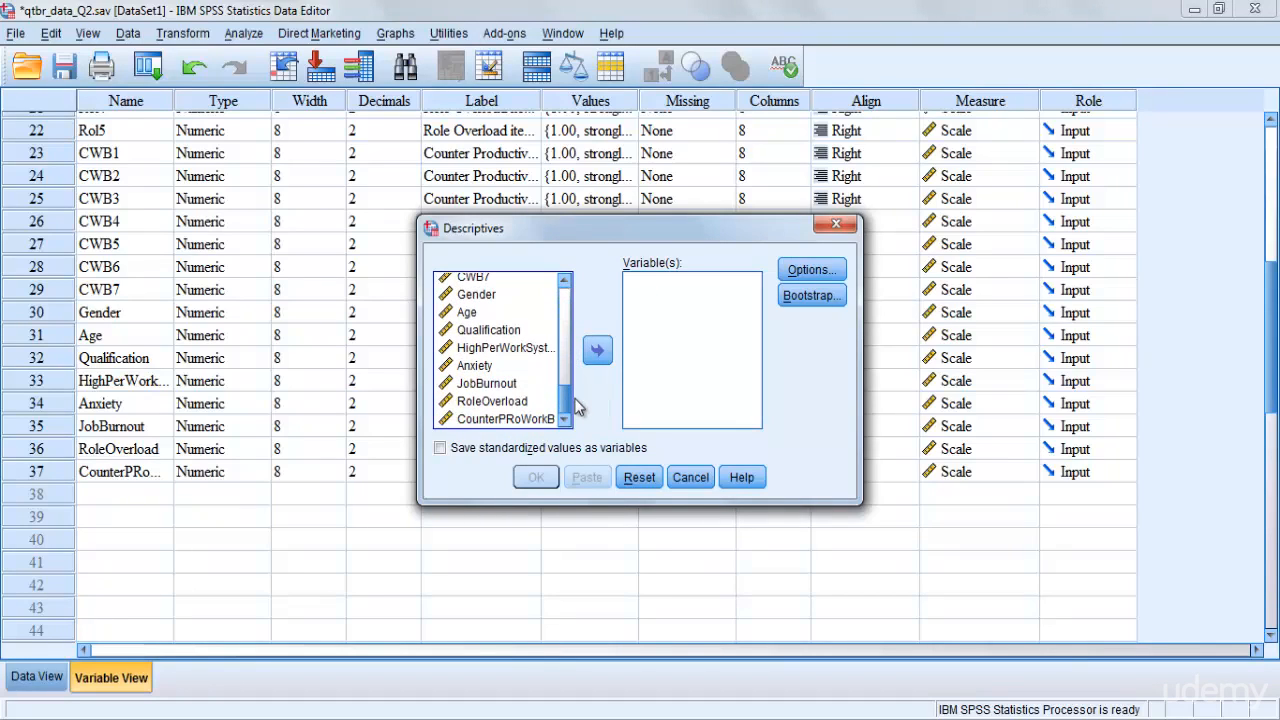
{"action": "left_click", "coordinate": [527, 350]}
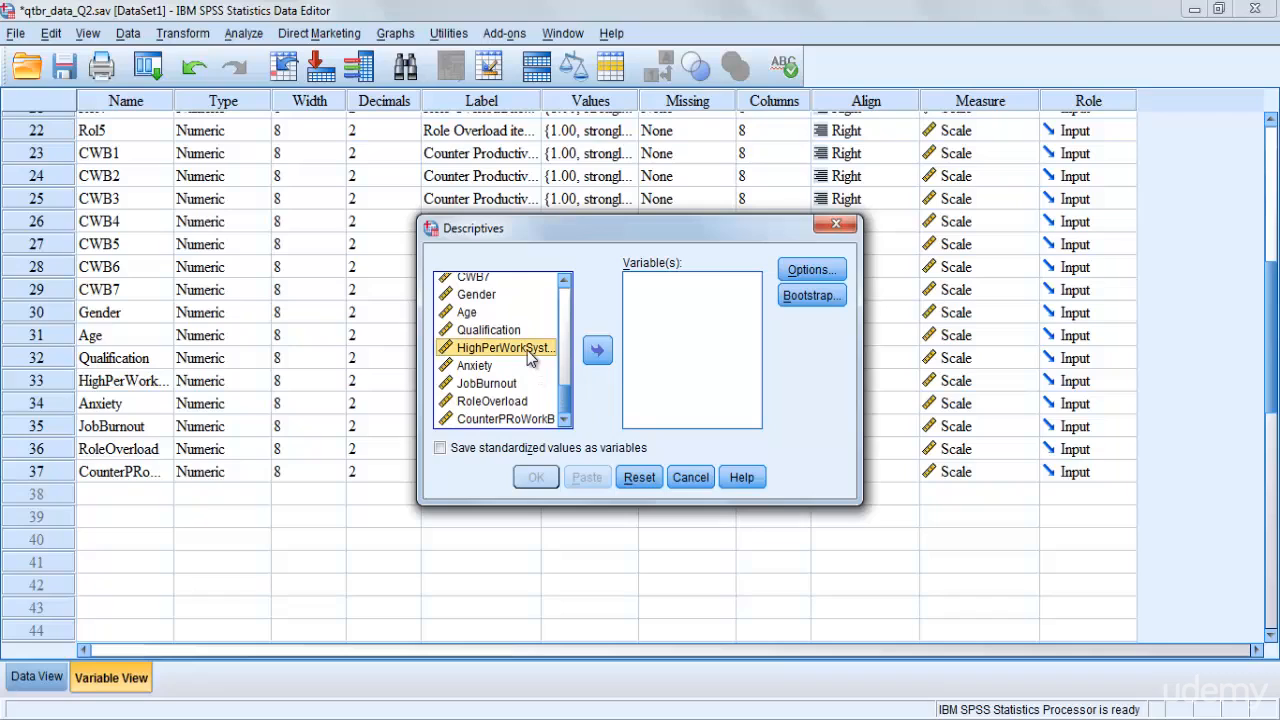
{"action": "key", "text": "shift+Down"}
{"action": "key", "text": "shift+Down"}
{"action": "key", "text": "shift+Down"}
{"action": "key", "text": "shift+Down"}
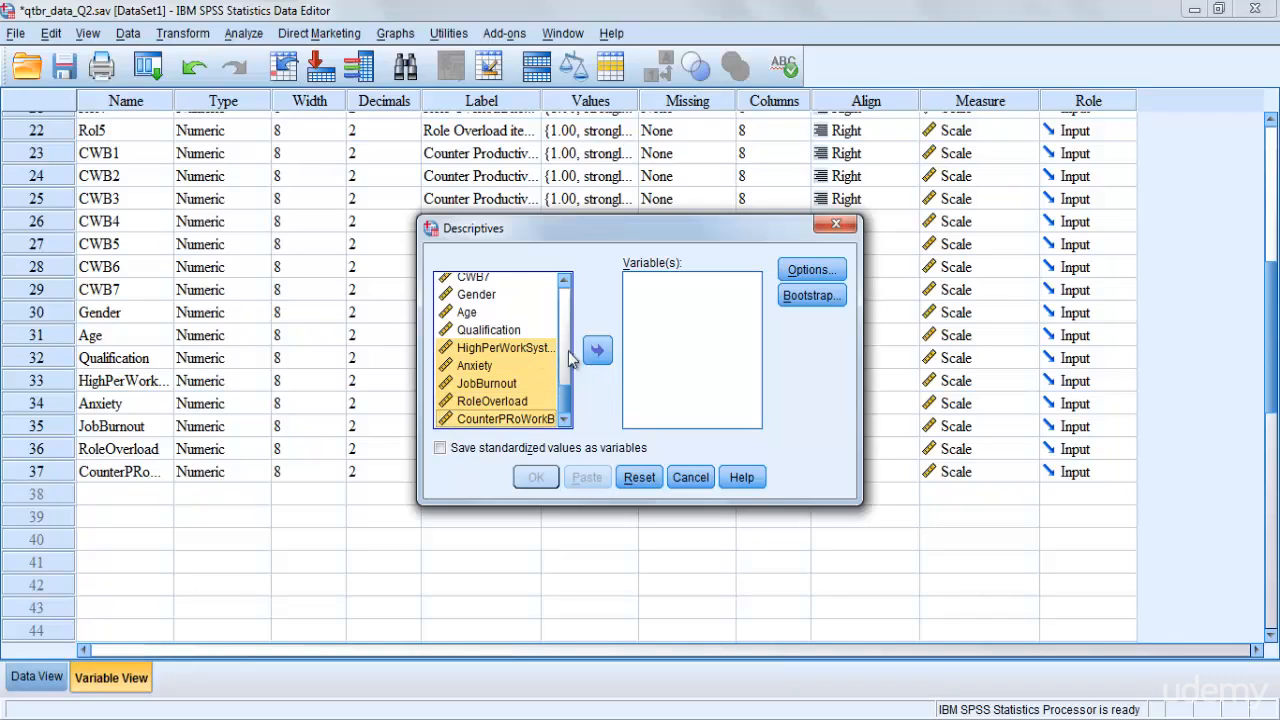
{"action": "left_click", "coordinate": [597, 352]}
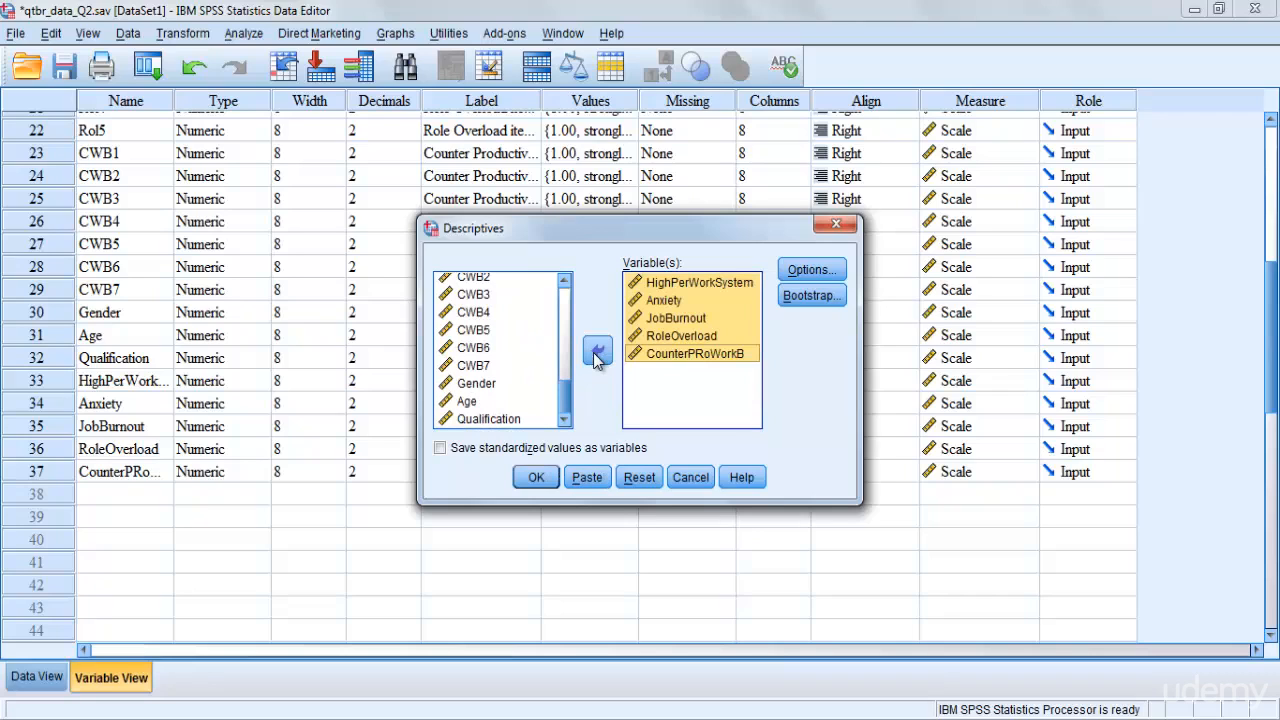
Include kurtosis and skewness in the Descriptives statistics alongside mean, standard deviation, minimum and maximum.
{"action": "left_click", "coordinate": [829, 279]}
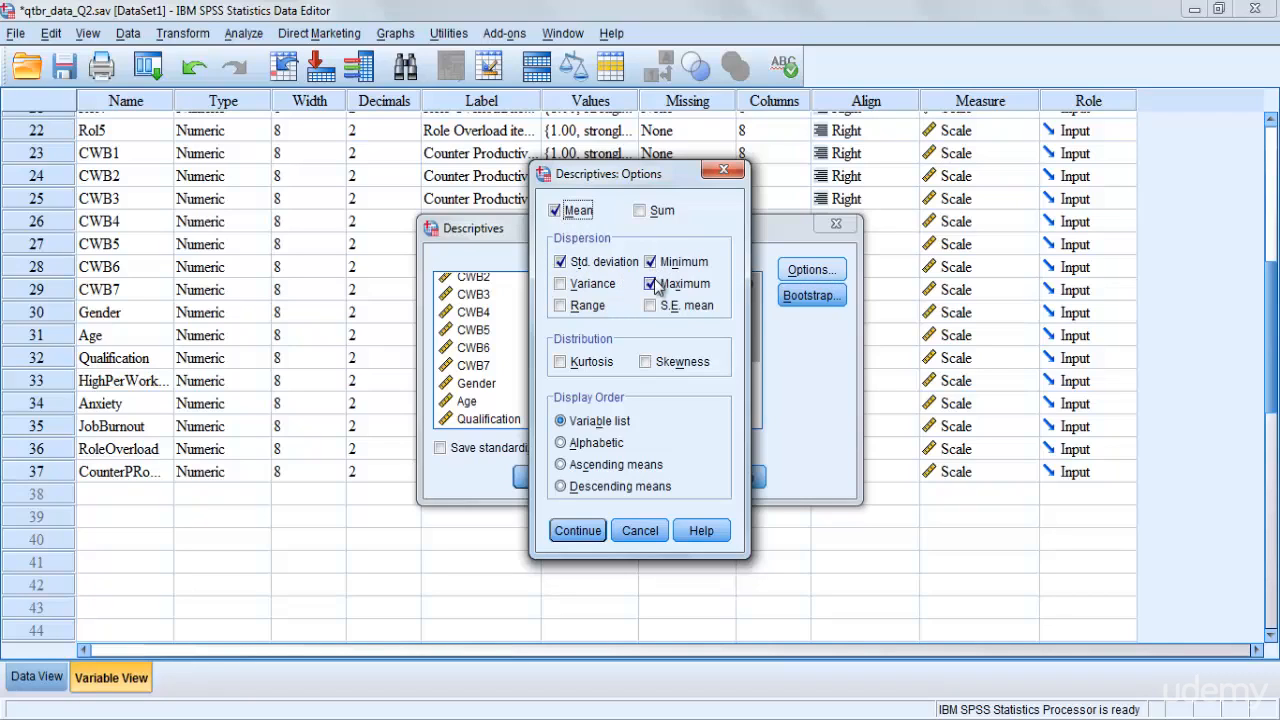
{"action": "left_click", "coordinate": [564, 365]}
{"action": "left_click", "coordinate": [643, 364]}
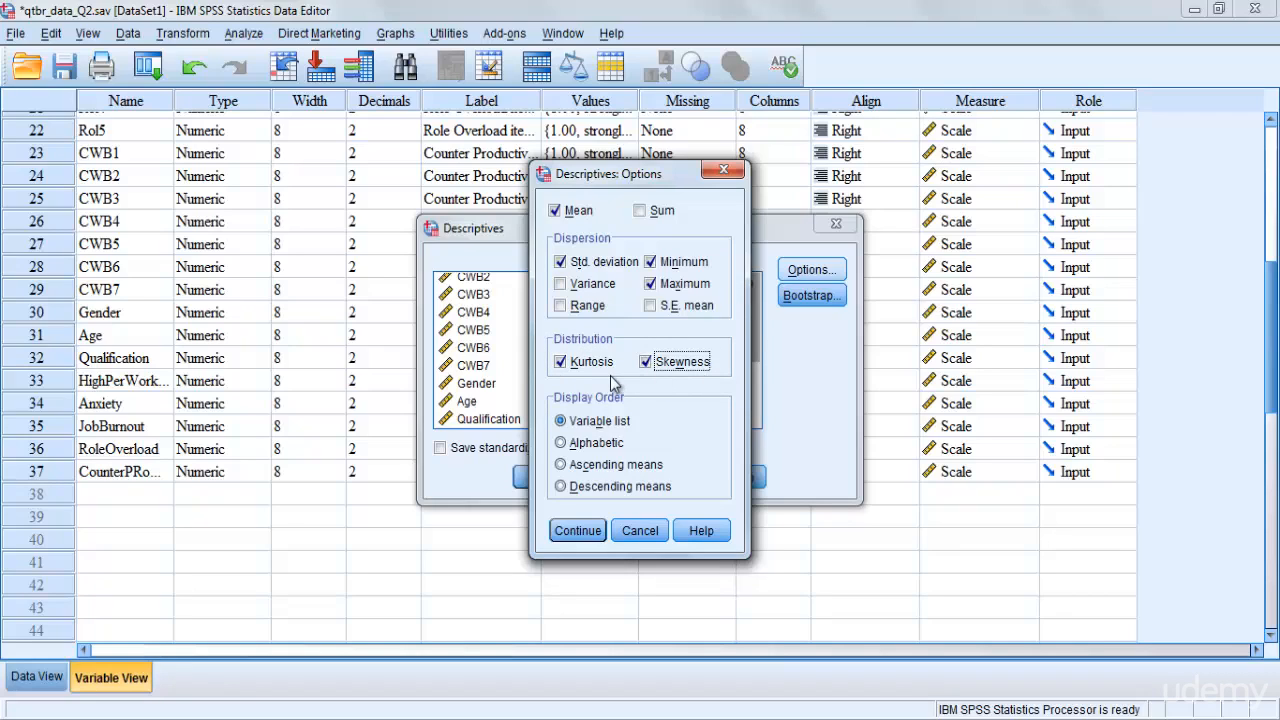
{"action": "left_click", "coordinate": [577, 531]}
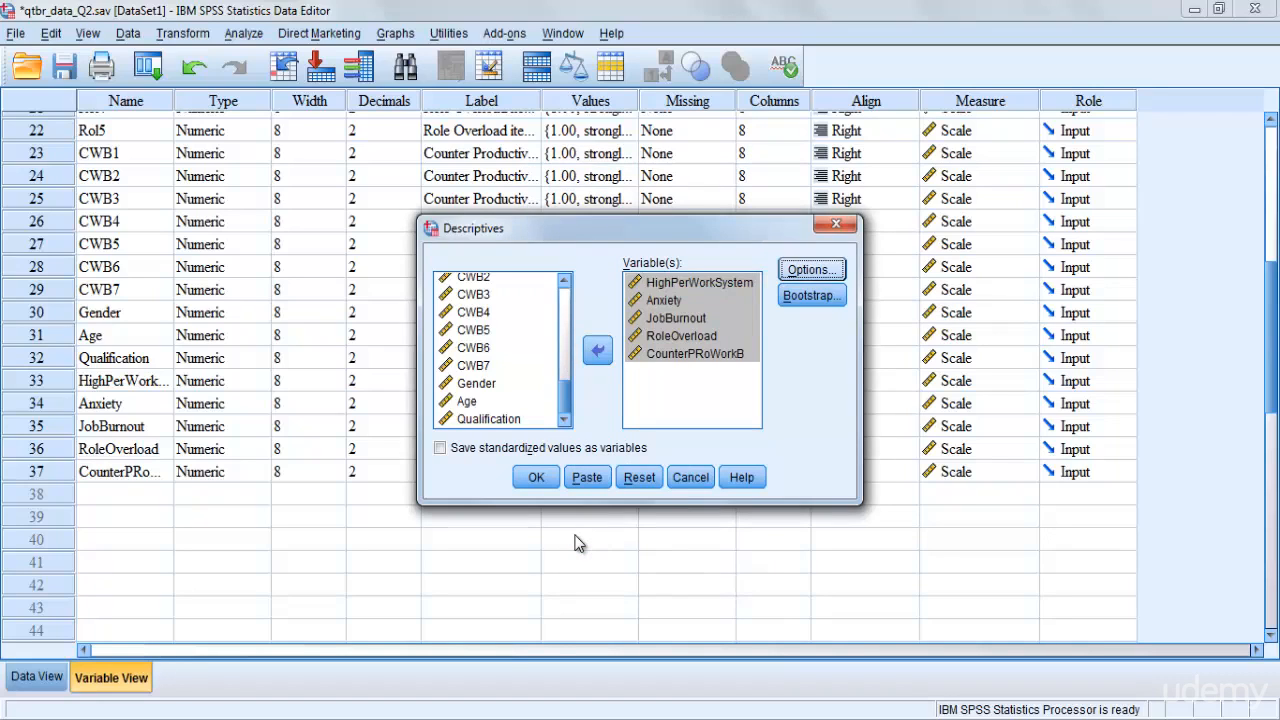
Recheck the selected statistics and display order in the Descriptives options, and run the analysis.
{"action": "left_click", "coordinate": [812, 270]}
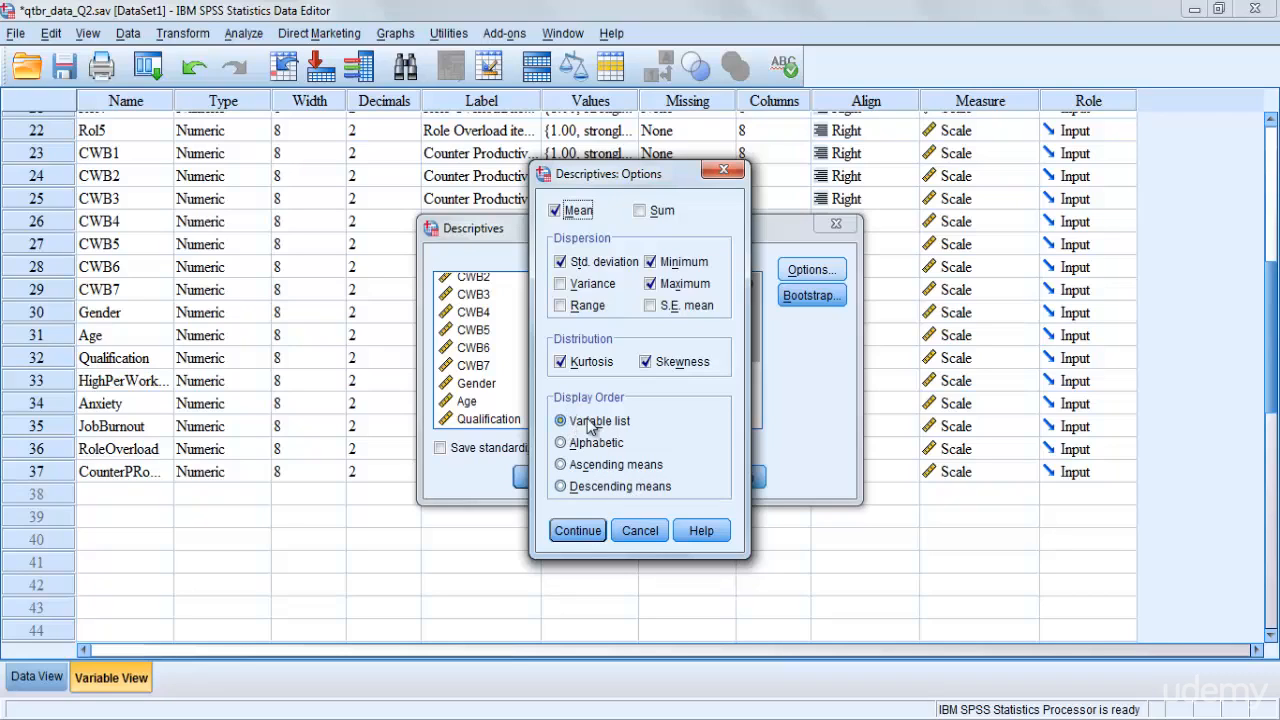
{"action": "left_click", "coordinate": [577, 530]}
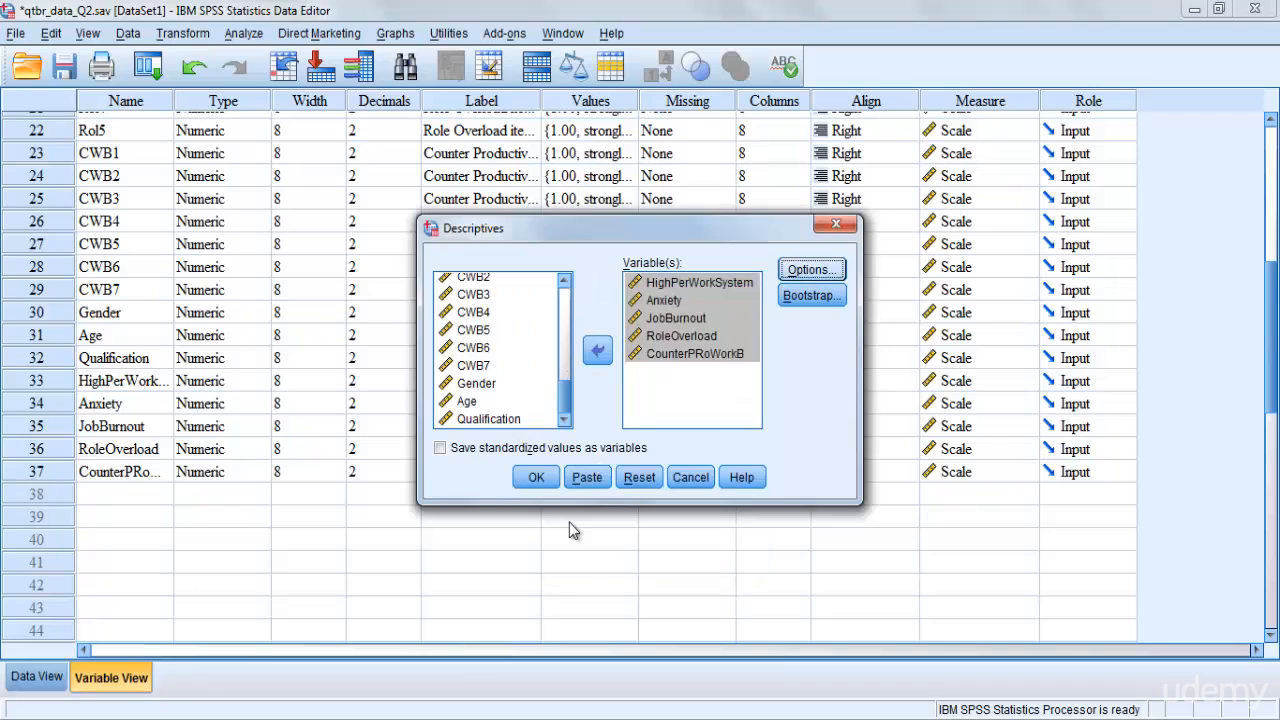
{"action": "left_click", "coordinate": [537, 477]}
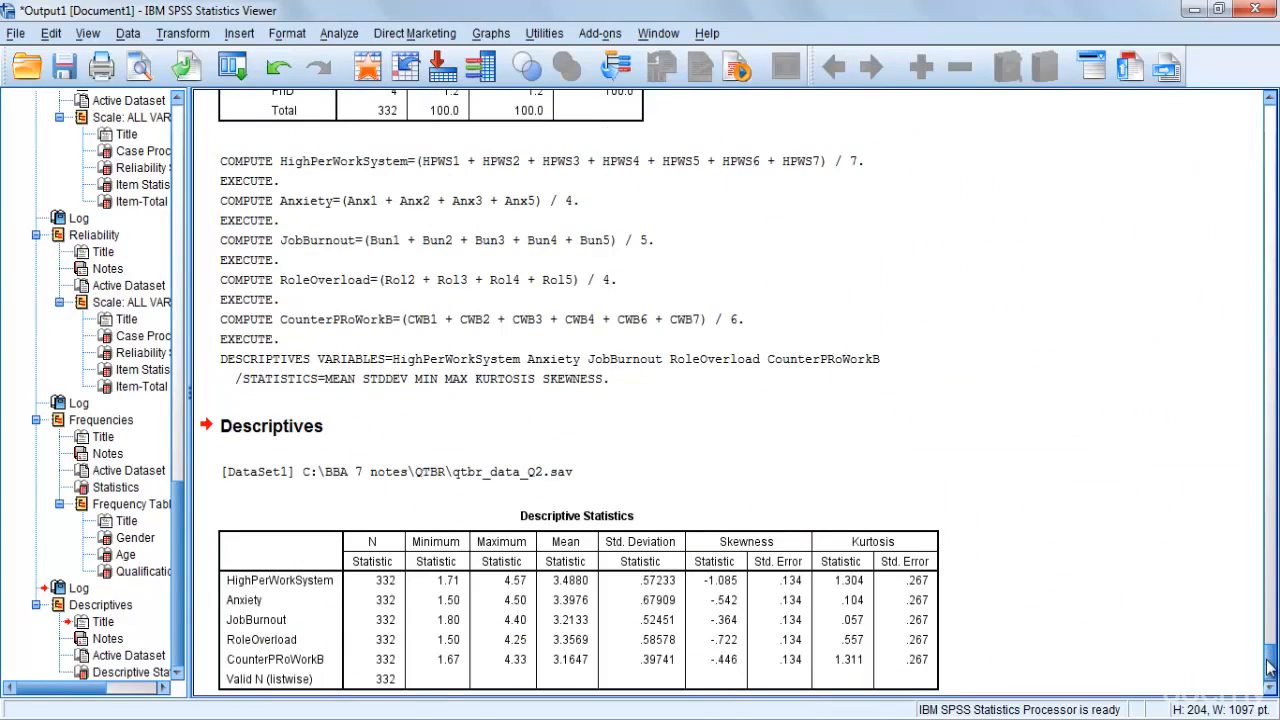
Examine the Descriptive Statistics table in the output and switch to notes for descriptives.docx in Word for the normality criteria.
{"action": "left_click_drag", "start_coordinate": [1270, 668], "coordinate": [1270, 685]}
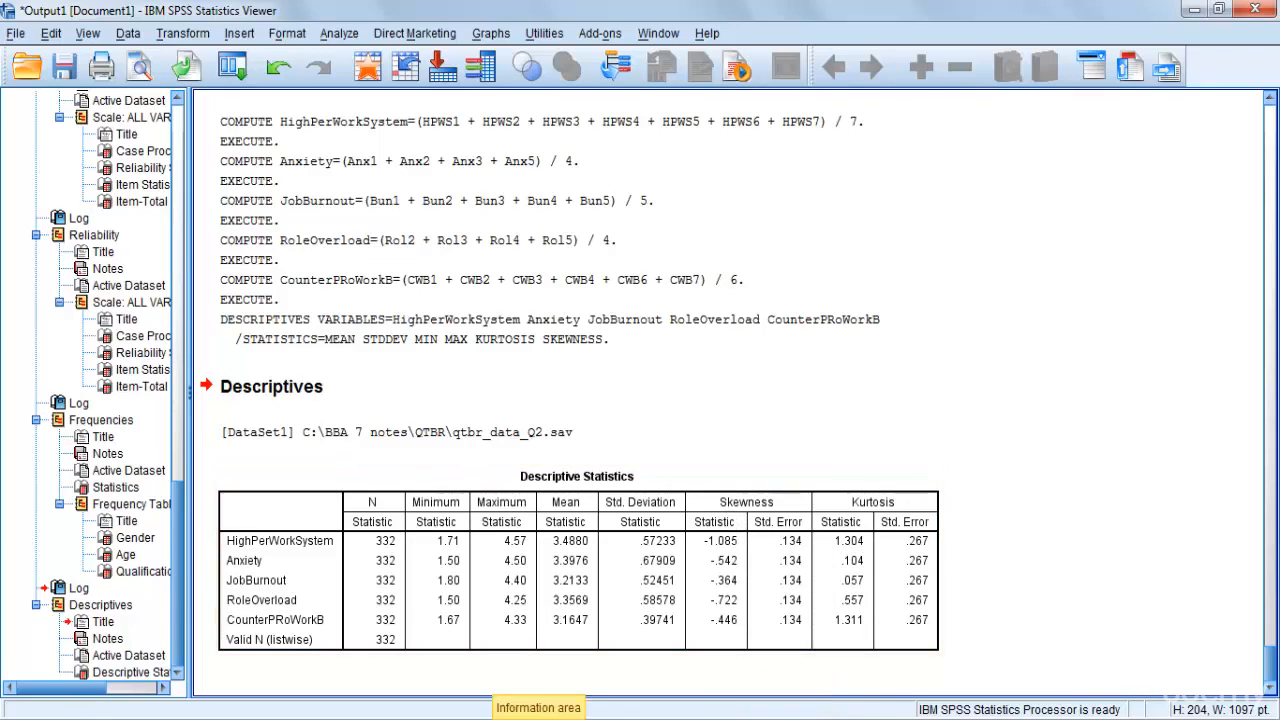
{"action": "mouse_move", "coordinate": [489, 718]}
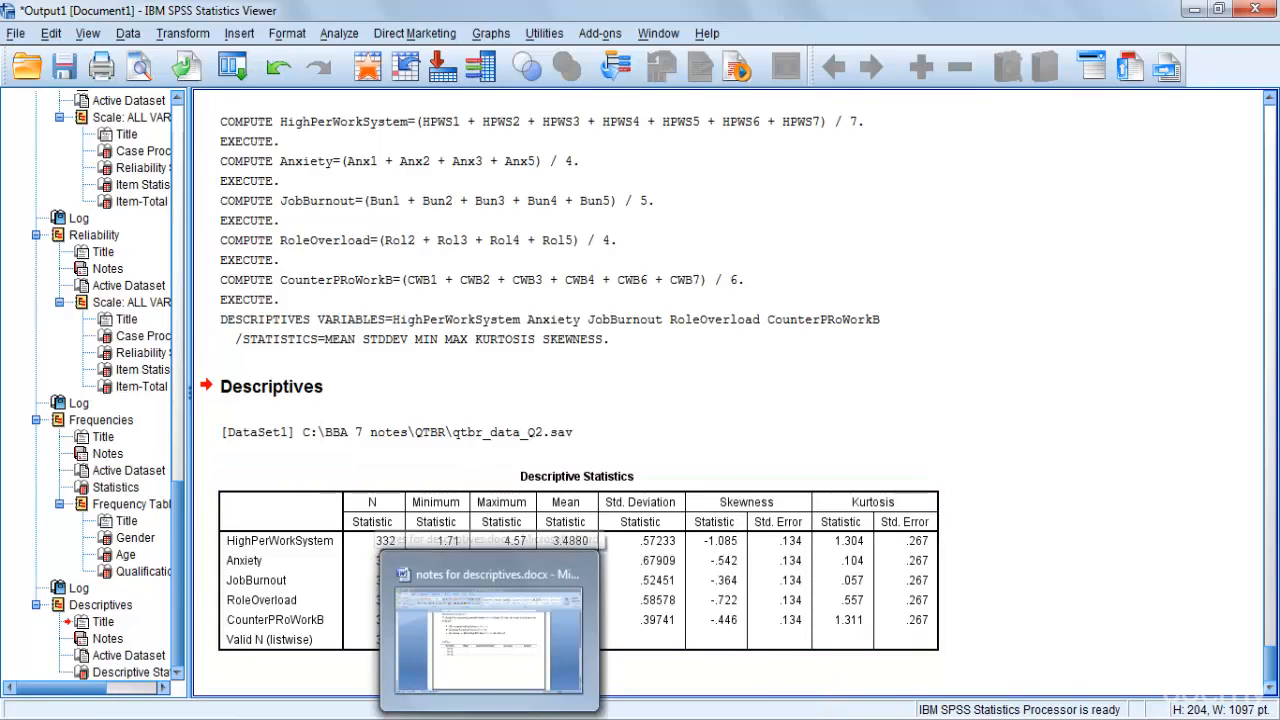
{"action": "left_click", "coordinate": [488, 651]}
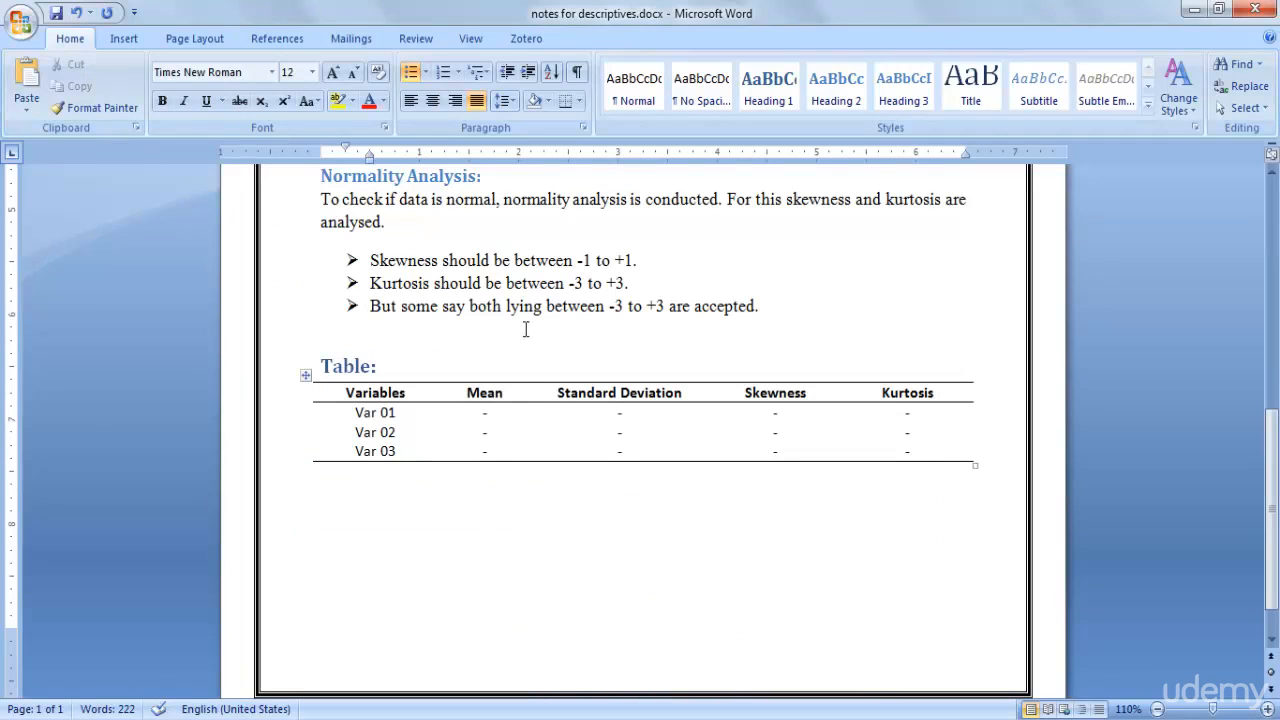